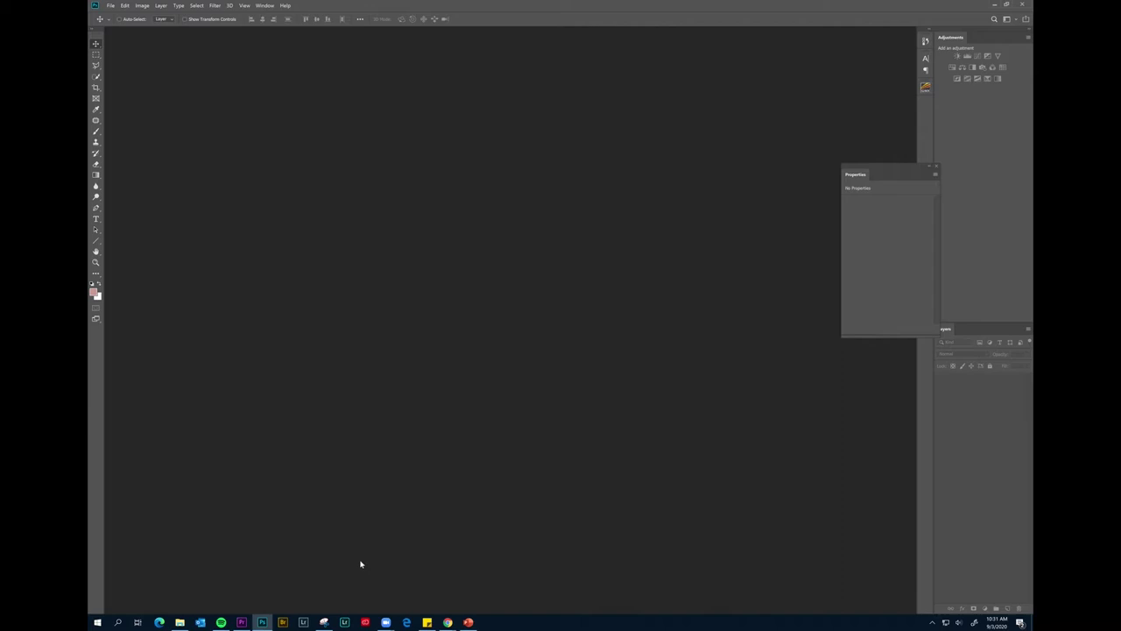
Step: Create a blank Letter print document, 8.5 × 11 in at 300 pixels/inch
key(super+shift+s)
key(Escape)
click(111, 5)
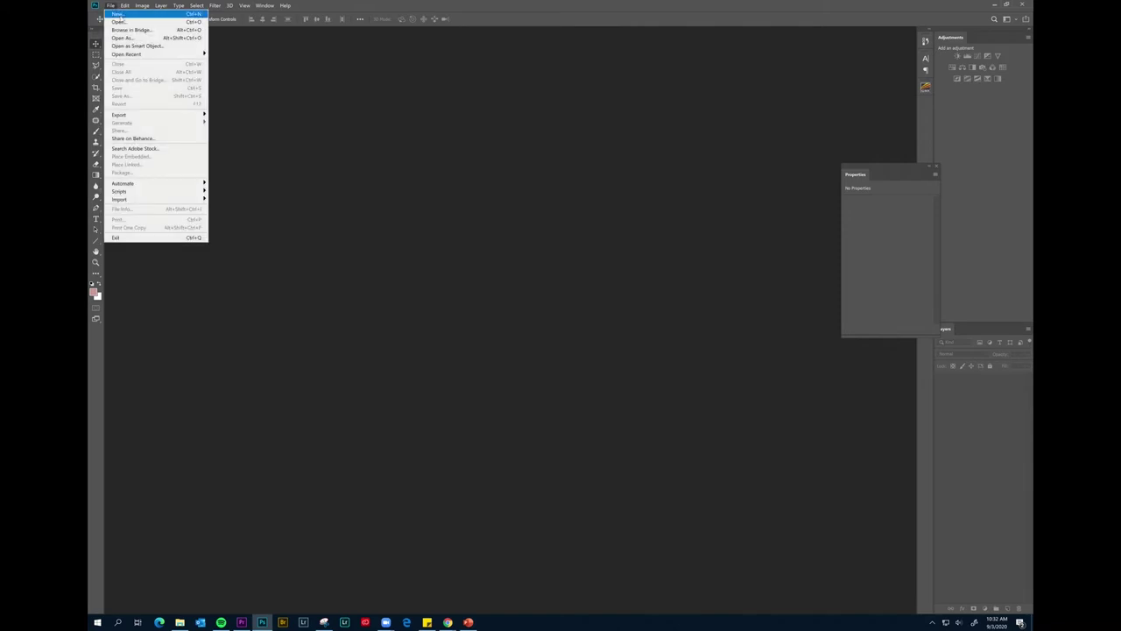
click(114, 14)
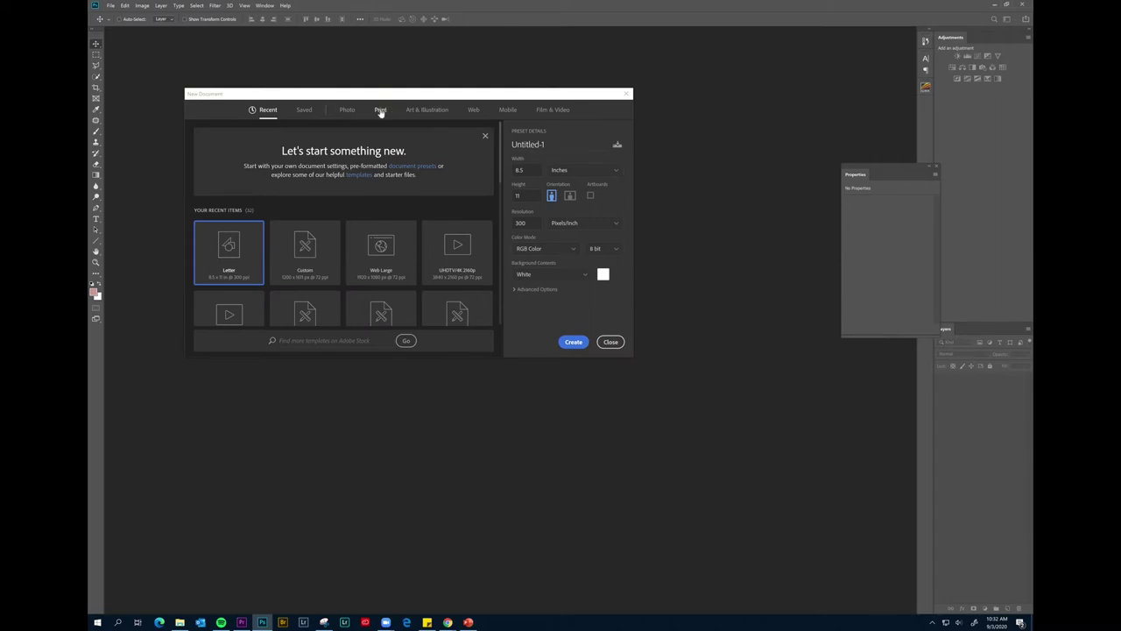
click(380, 111)
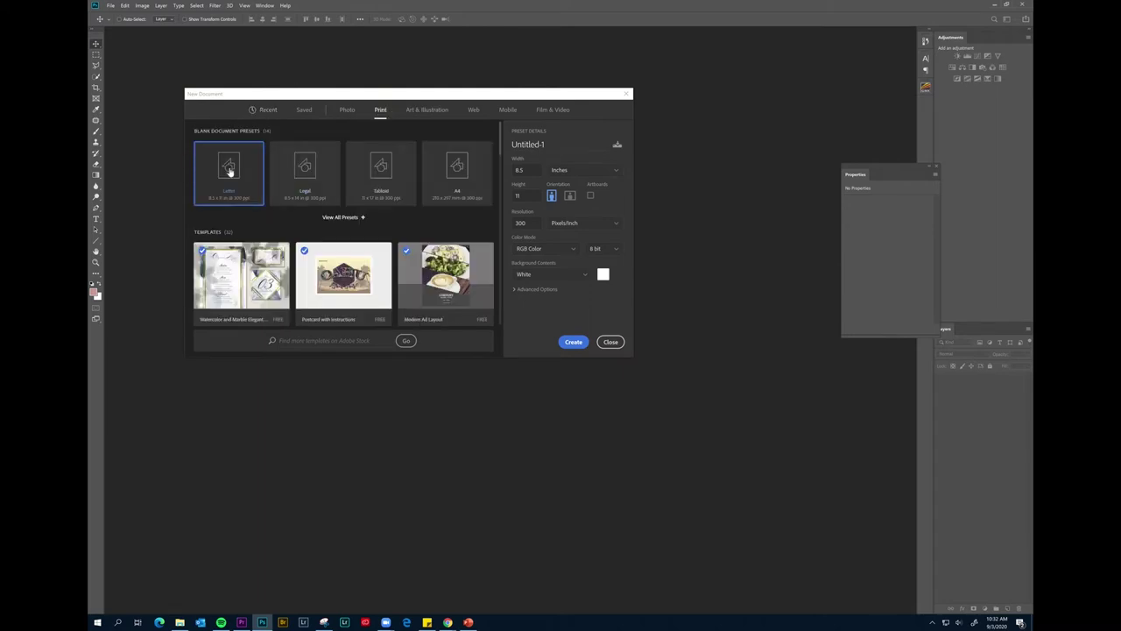
click(573, 342)
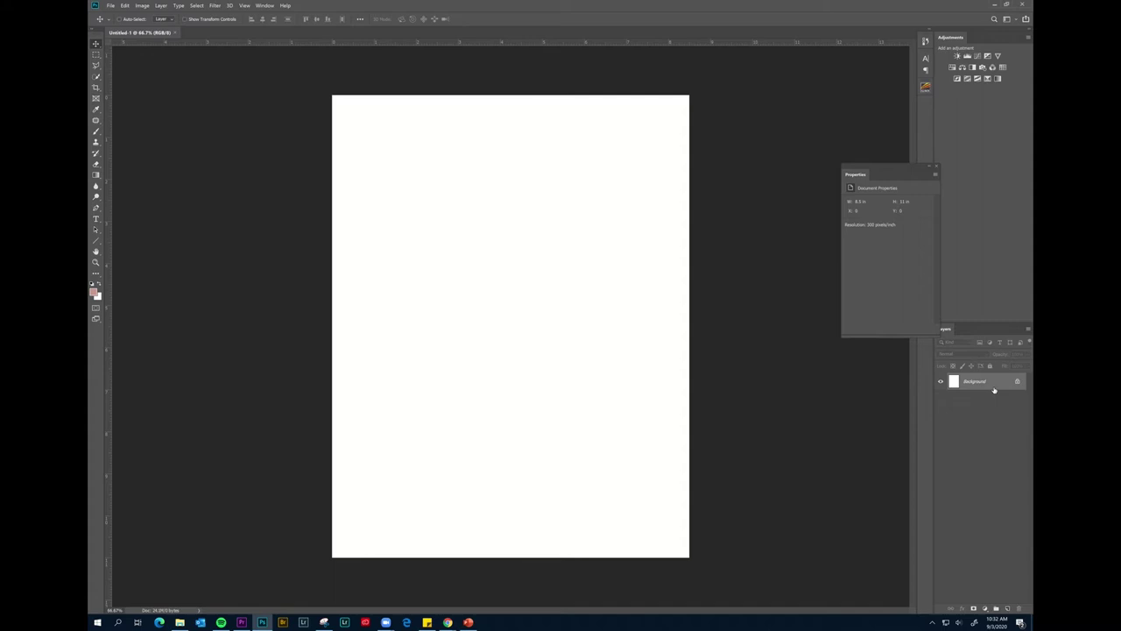
key(ctrl+i)
key(ctrl+i)
Step: In Chrome, open Google Images in a new tab and search for 'nick fancher'
mouse_move(447, 623)
click(407, 583)
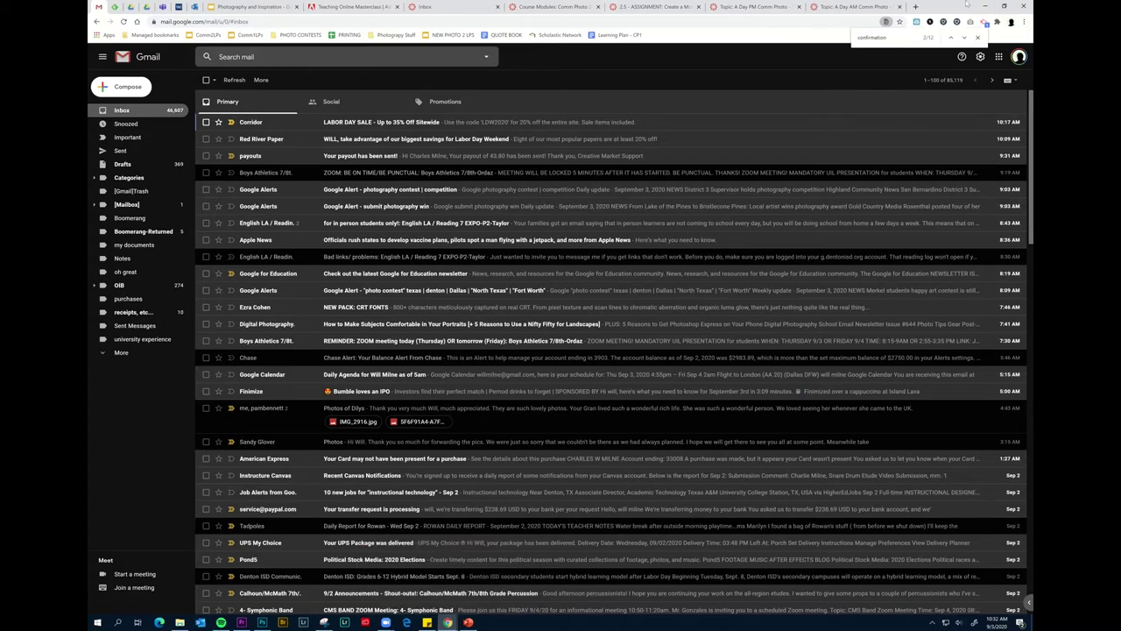
click(916, 7)
text(images)
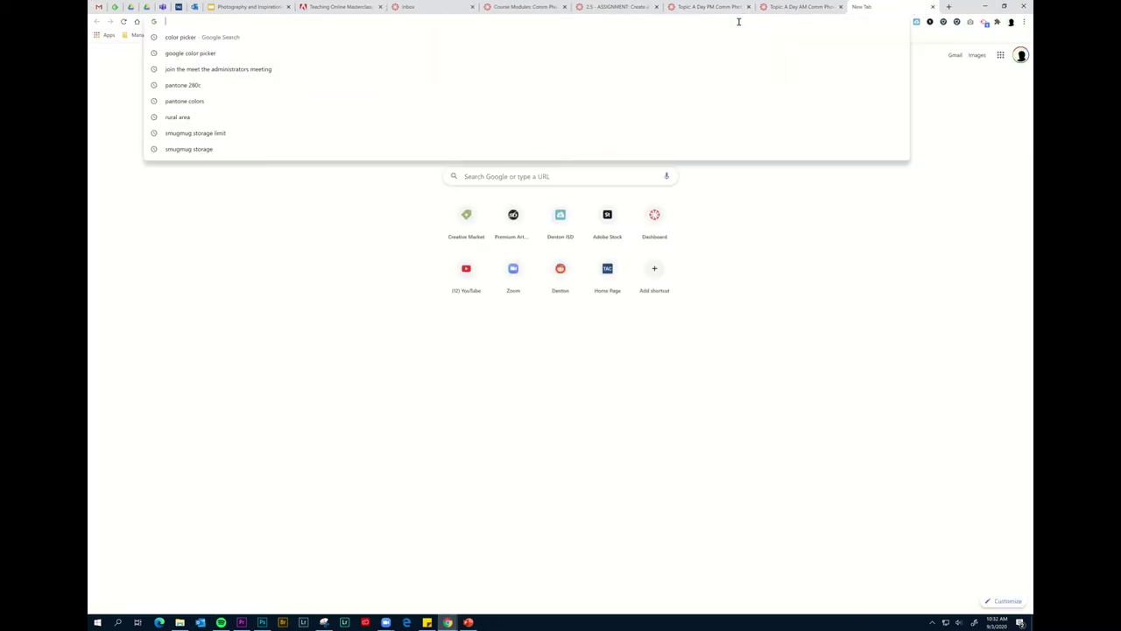
key(Return)
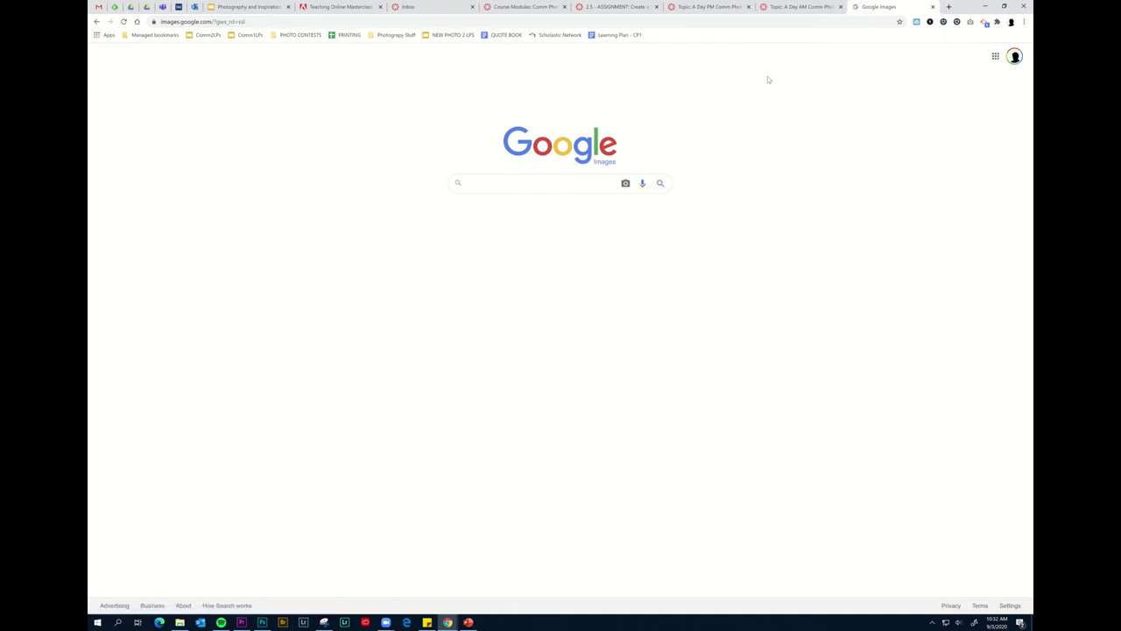
text(nick fancher)
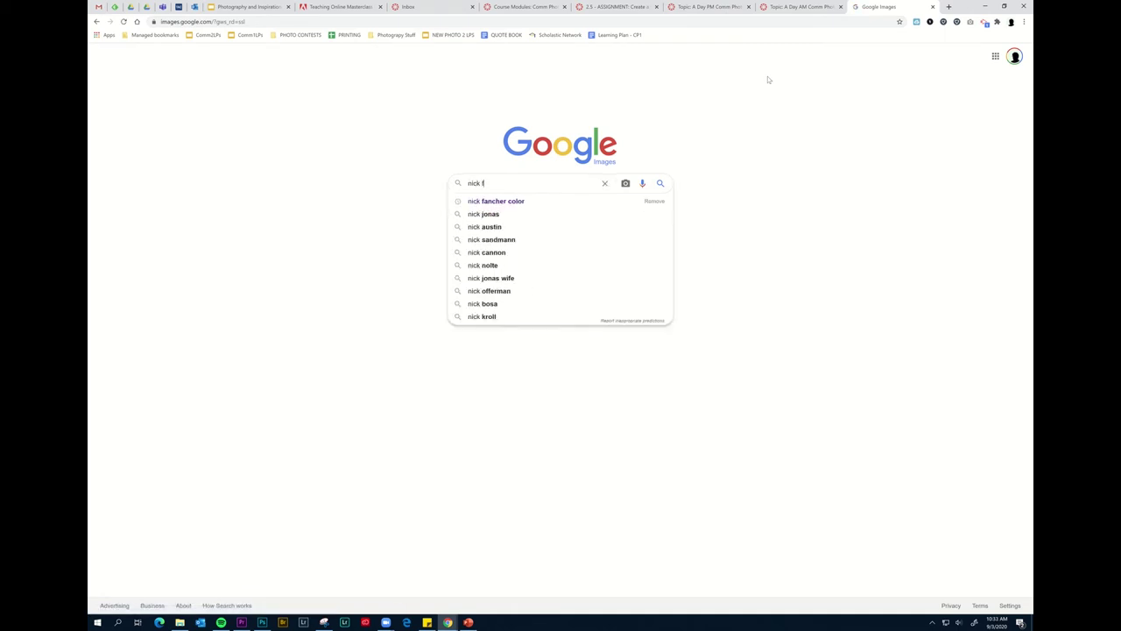
key(Return)
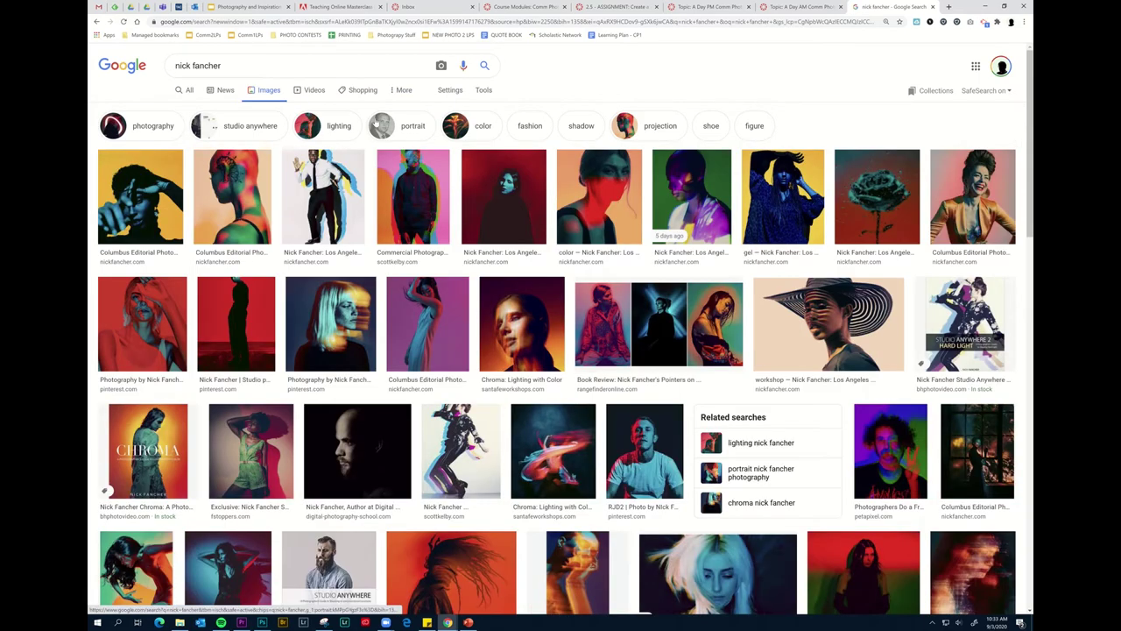
Step: Filter results to Large images and bring up the man-in-red-hat photo's image actions
click(484, 91)
click(180, 108)
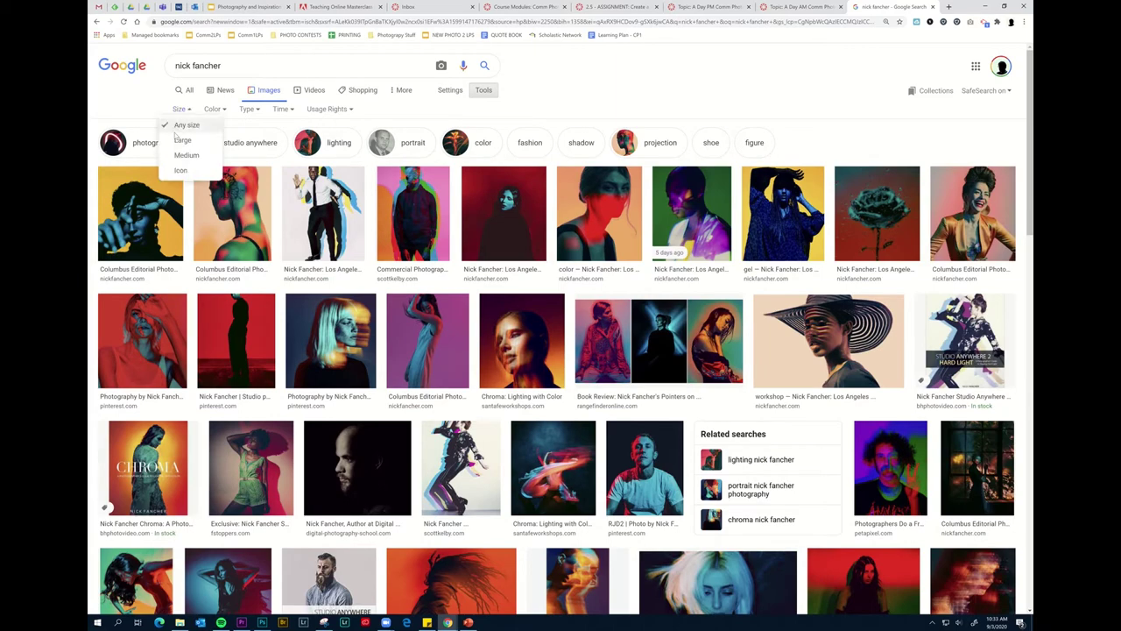
click(182, 141)
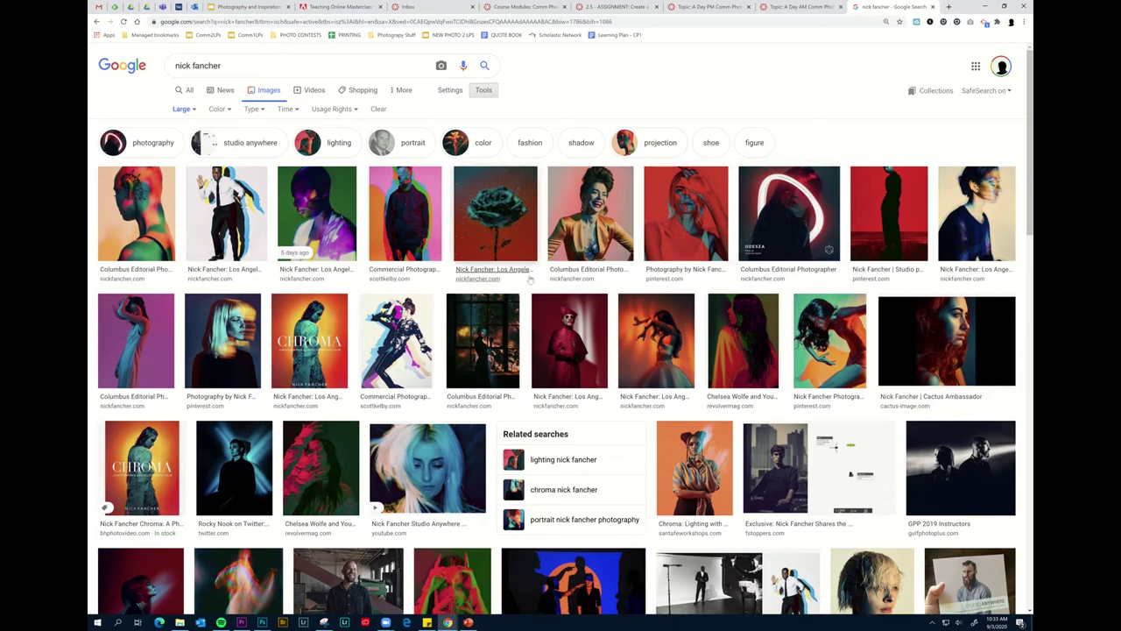
scroll(529, 279, down, 1)
scroll(528, 279, down, 3)
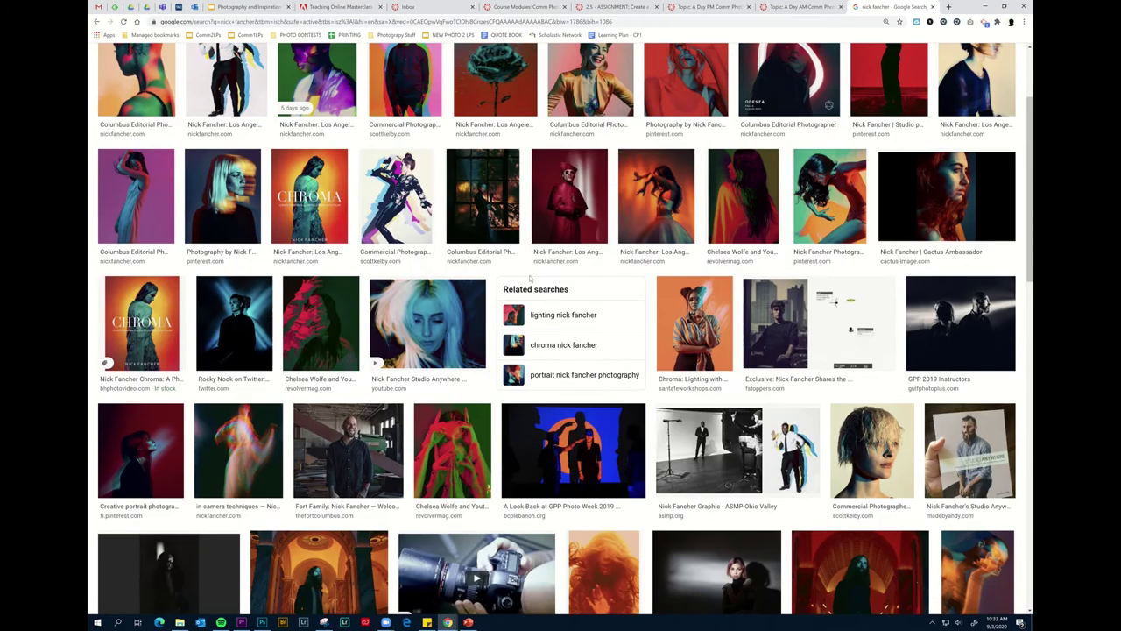
scroll(529, 278, down, 1)
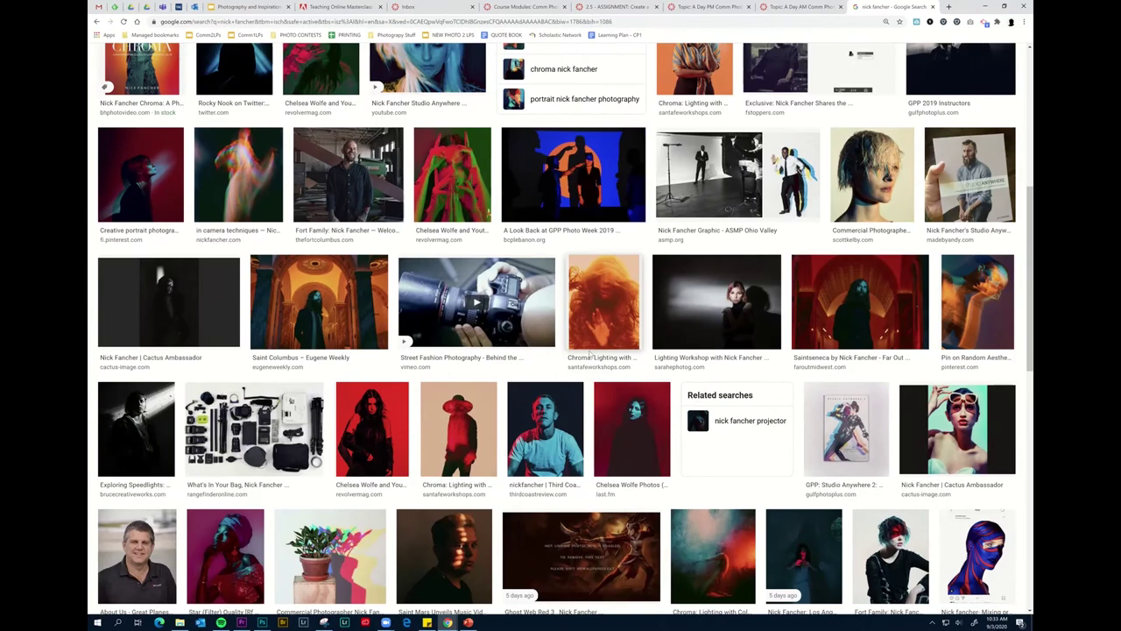
click(464, 422)
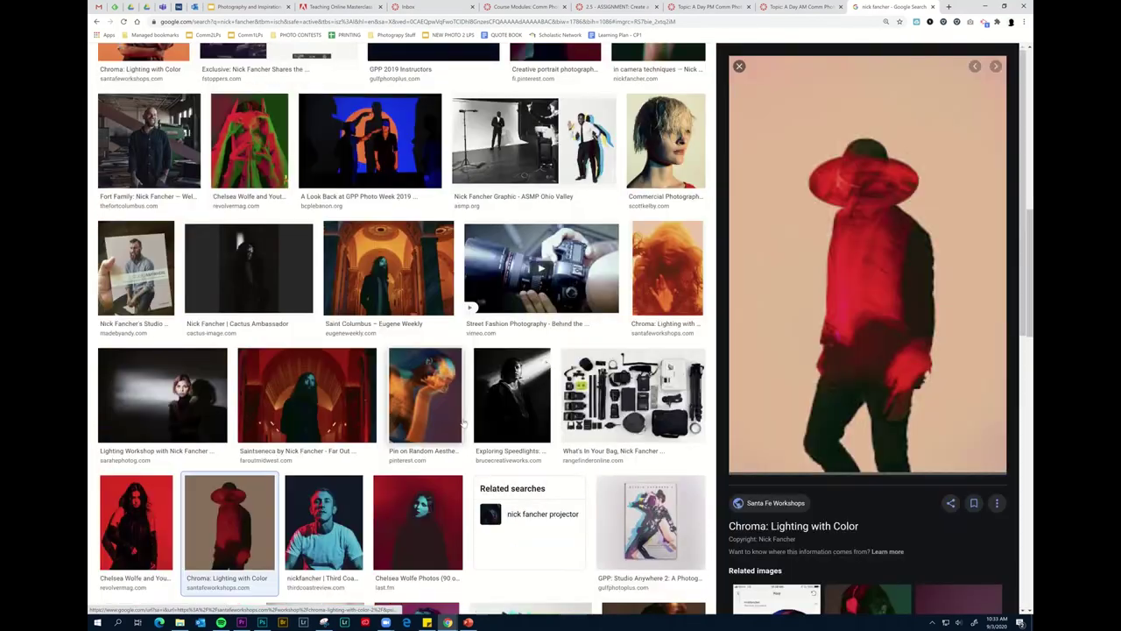
right_click(922, 212)
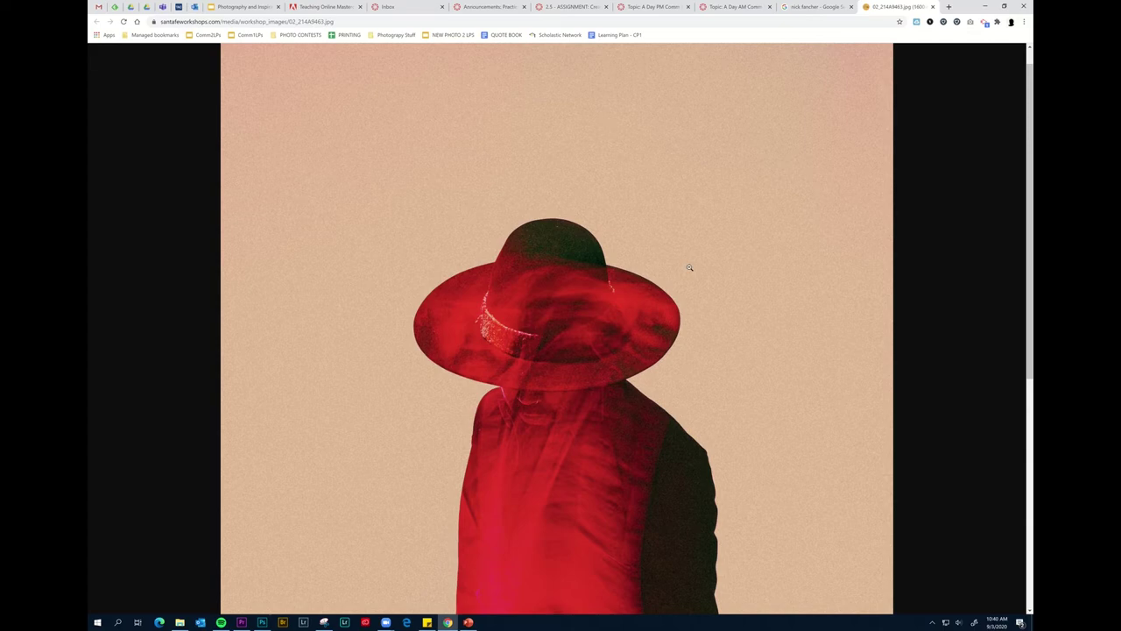
Step: Paste the red-hat photo into Photoshop, move it top-left and shrink it slightly
click(262, 622)
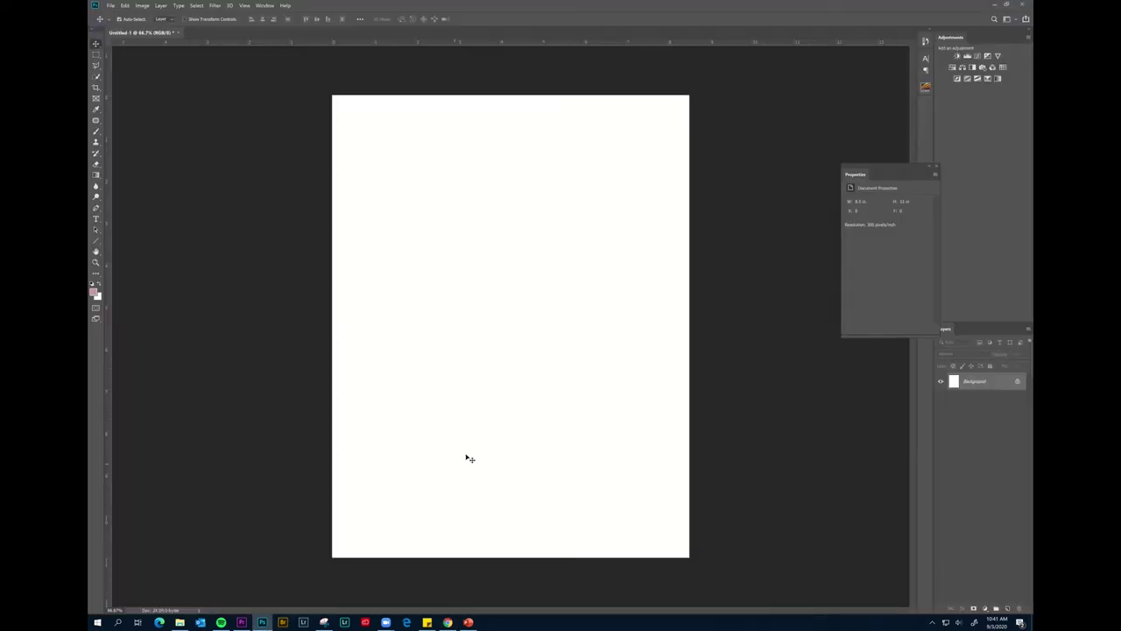
key(ctrl+v)
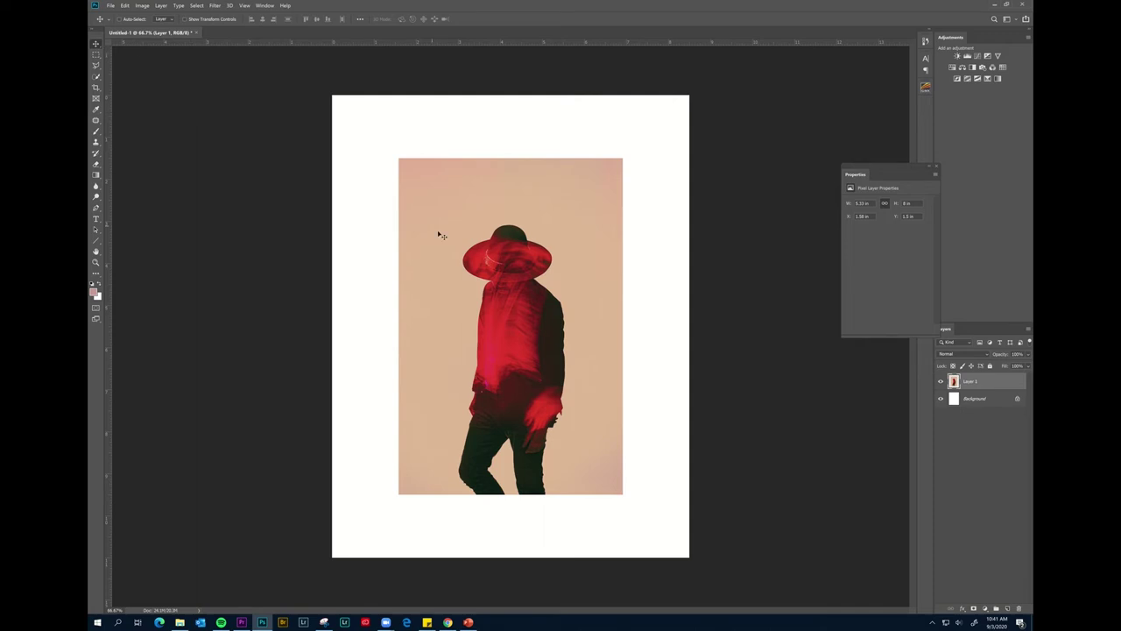
drag(441, 236, 387, 173)
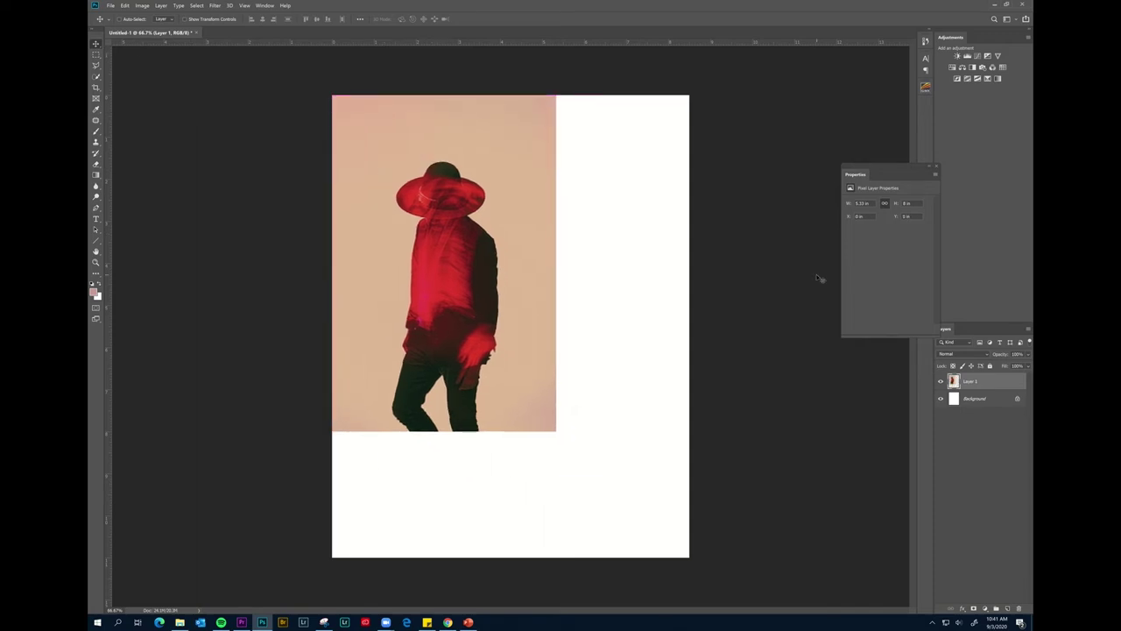
key(ctrl+t)
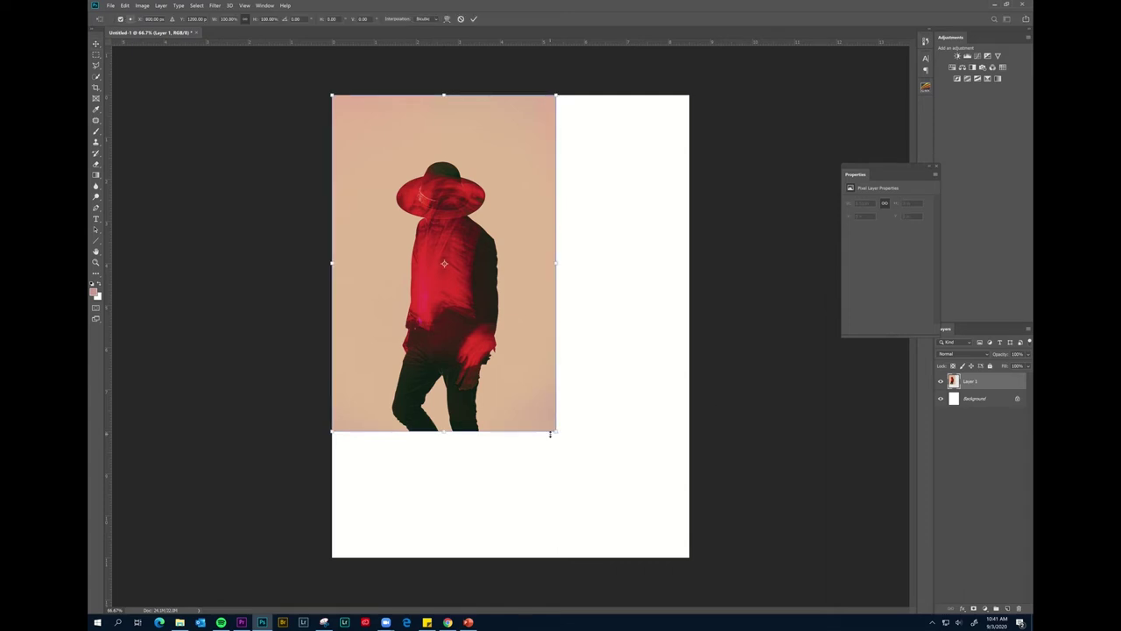
drag(550, 423, 545, 415)
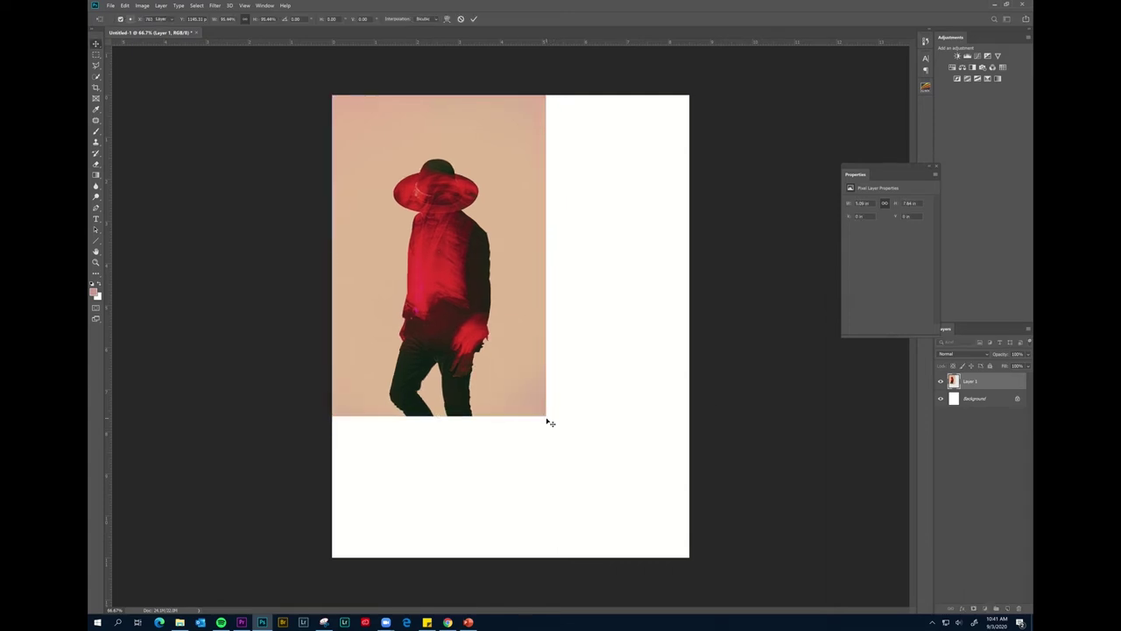
key(Return)
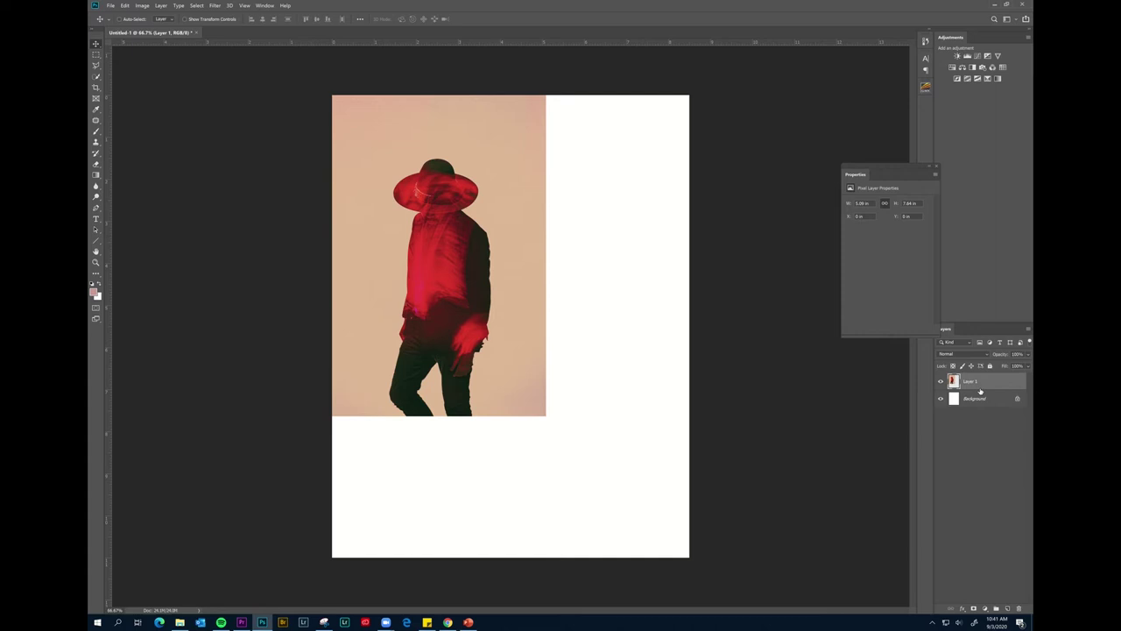
Step: Convert the photo layer to a smart object, halve its size, and move it right
right_click(981, 388)
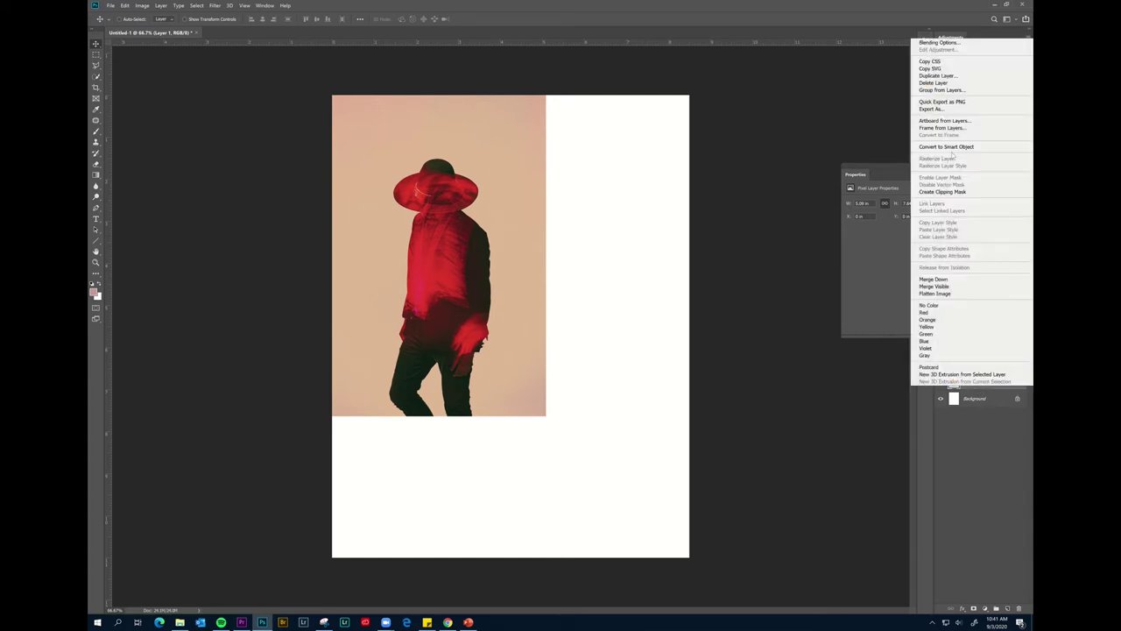
click(954, 147)
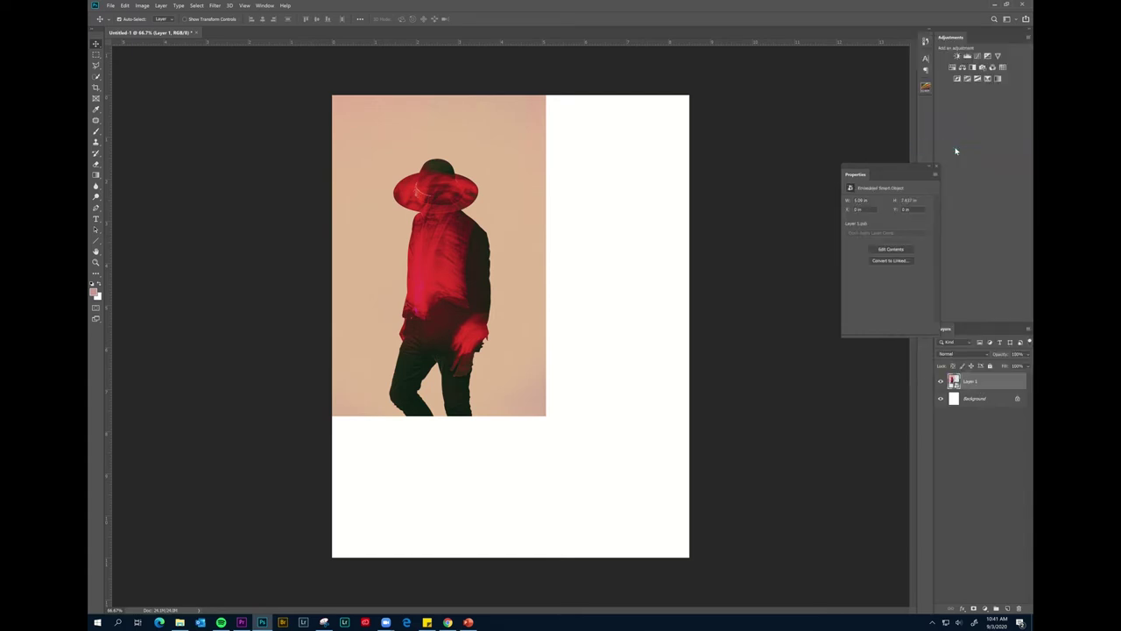
key(ctrl+t)
drag(550, 416, 465, 271)
key(Return)
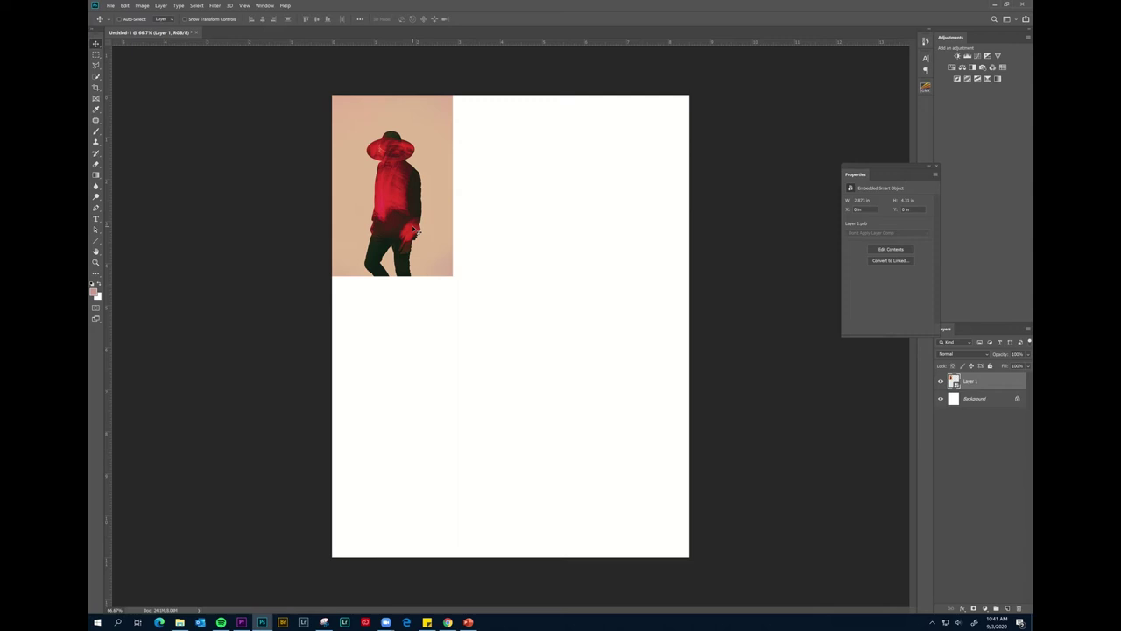
drag(422, 196, 625, 376)
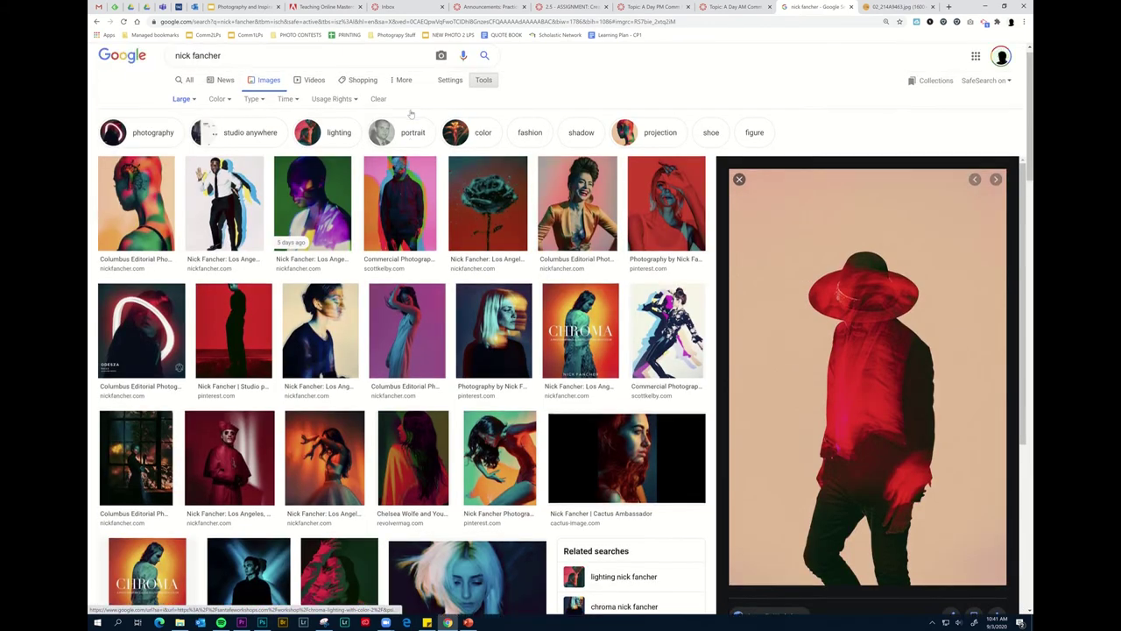
scroll(411, 114, up, 2)
Step: Replace the image search with the suggested casualtimetravel building-photo search
drag(224, 65, 90, 76)
text(casu)
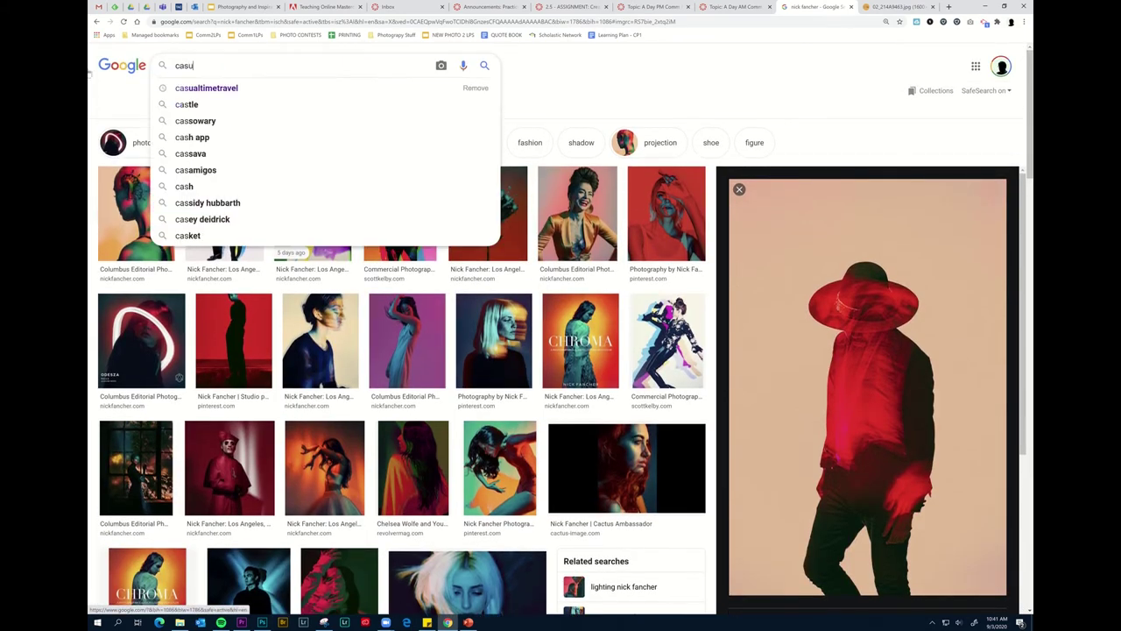
click(206, 88)
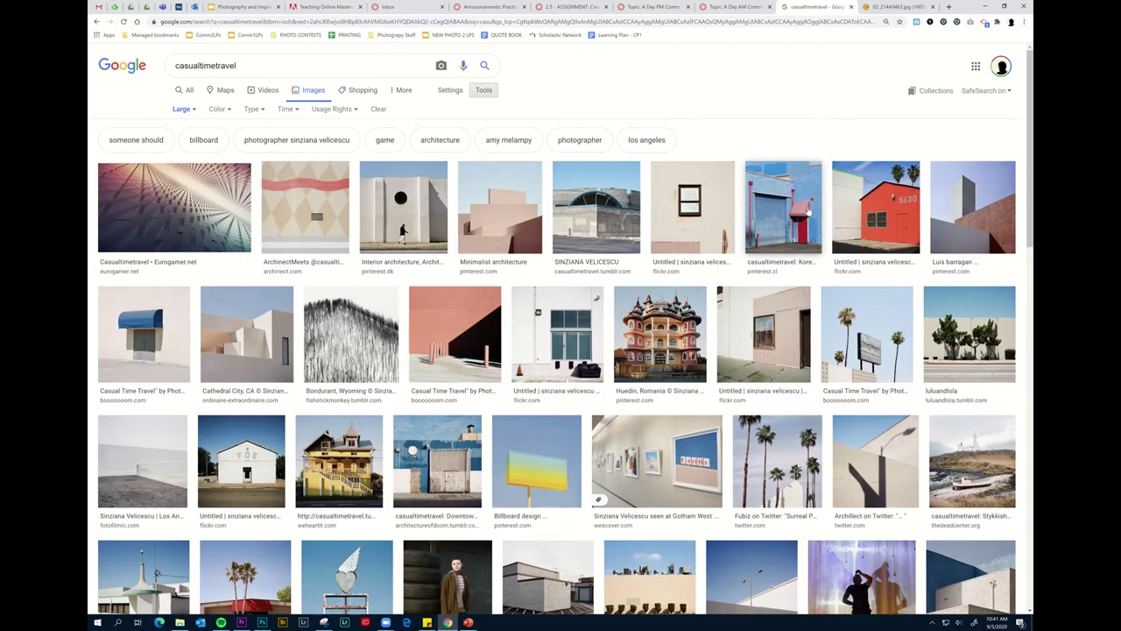
Step: Open the blue Koreatown building photo full-size in a new tab and copy the image
click(784, 214)
right_click(875, 217)
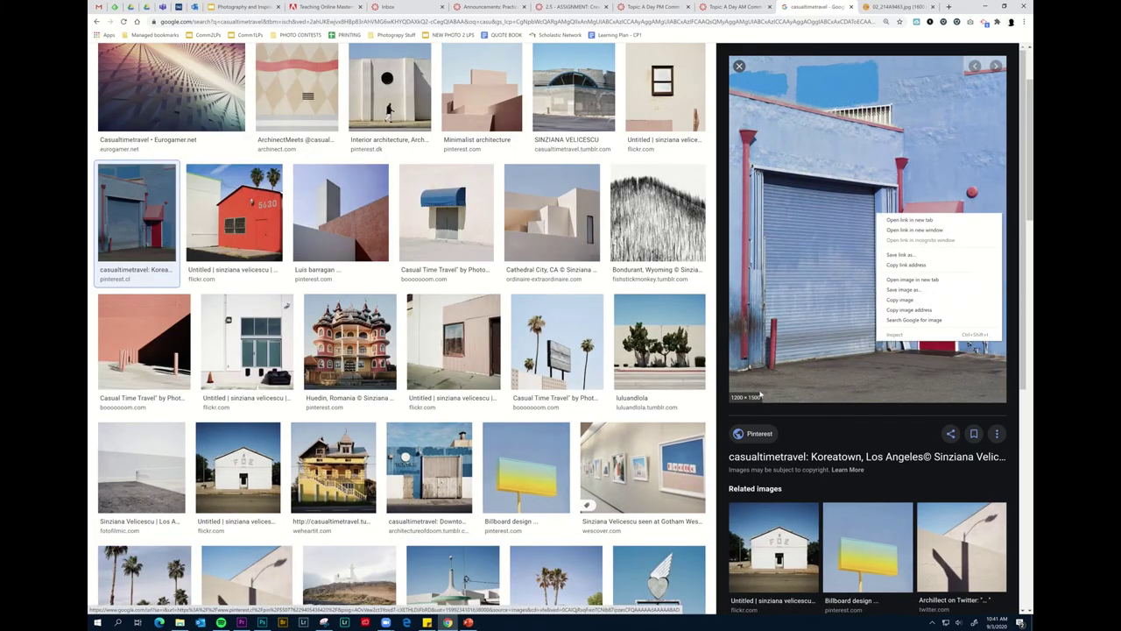
click(912, 278)
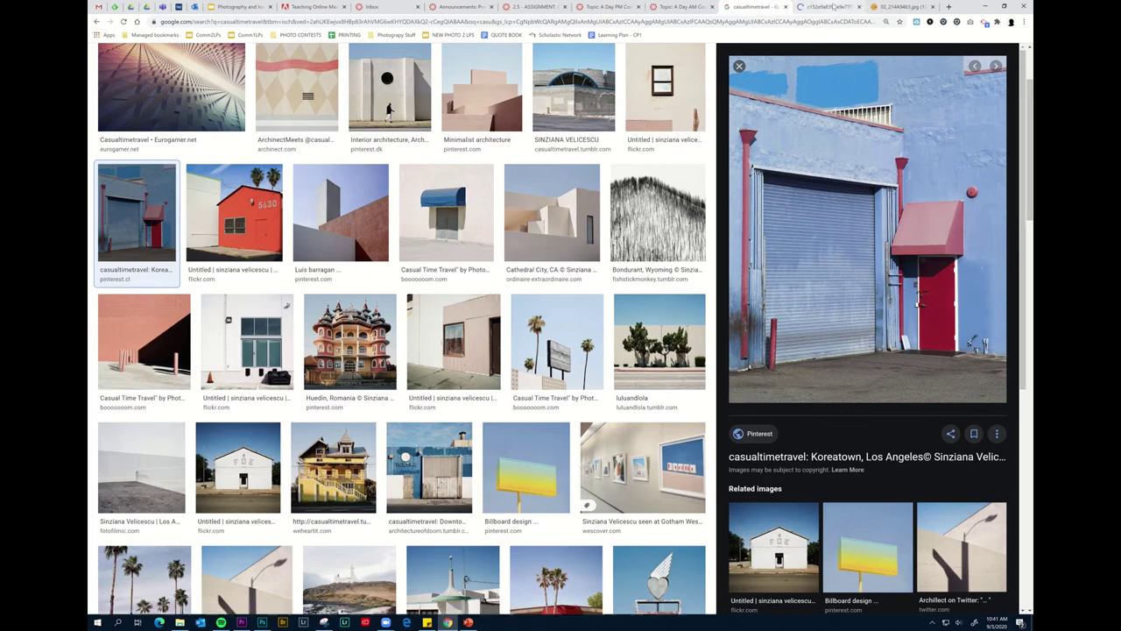
click(828, 6)
right_click(429, 286)
scroll(423, 257, up, 1)
right_click(420, 254)
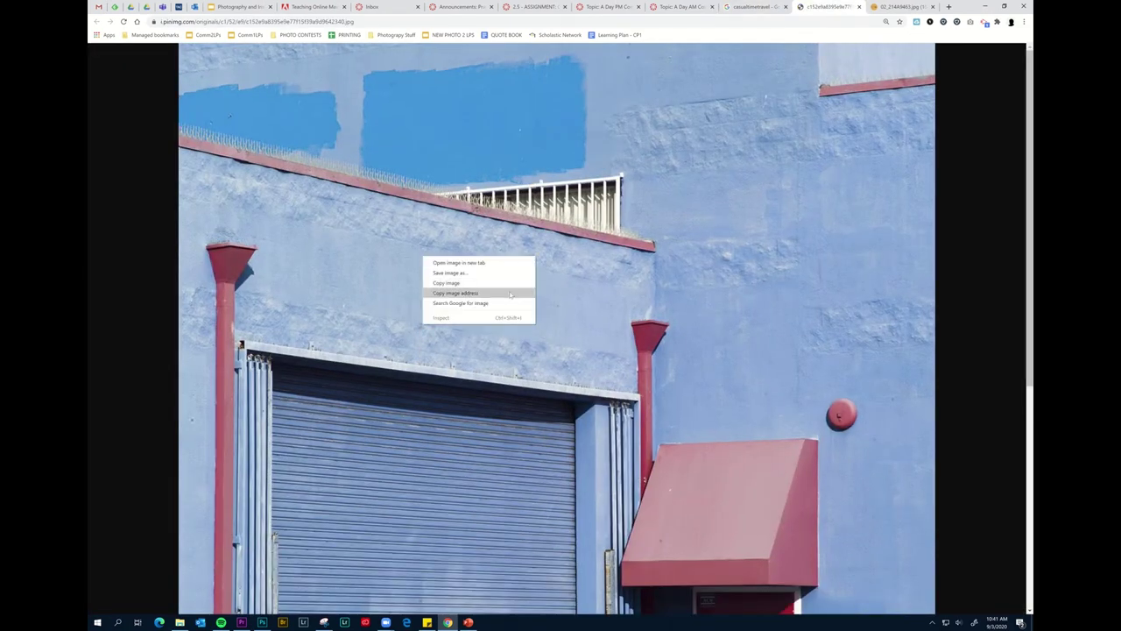
click(505, 289)
Step: Paste the building photo, convert it to a smart object, and snap it to the top-left corner
click(262, 622)
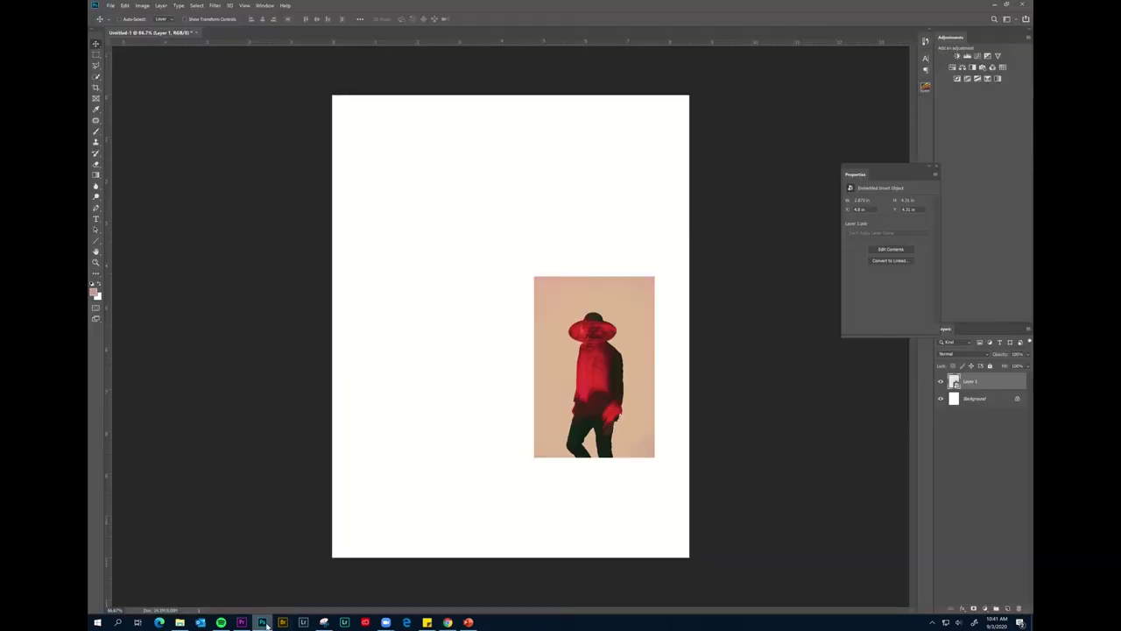
key(ctrl+v)
drag(519, 325, 427, 228)
right_click(989, 383)
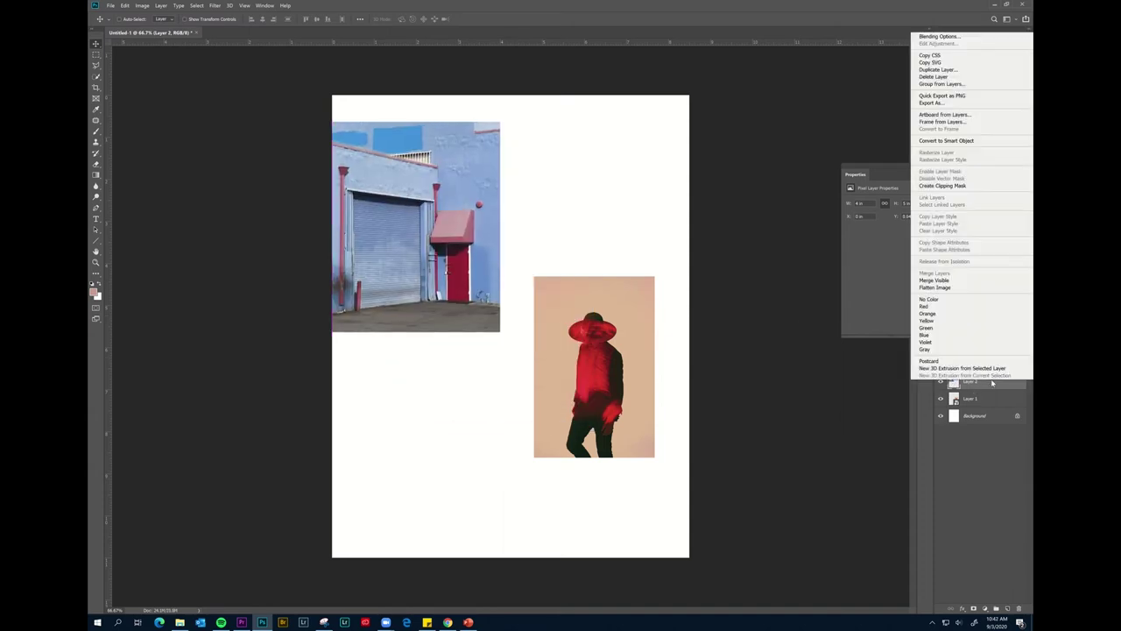
click(950, 141)
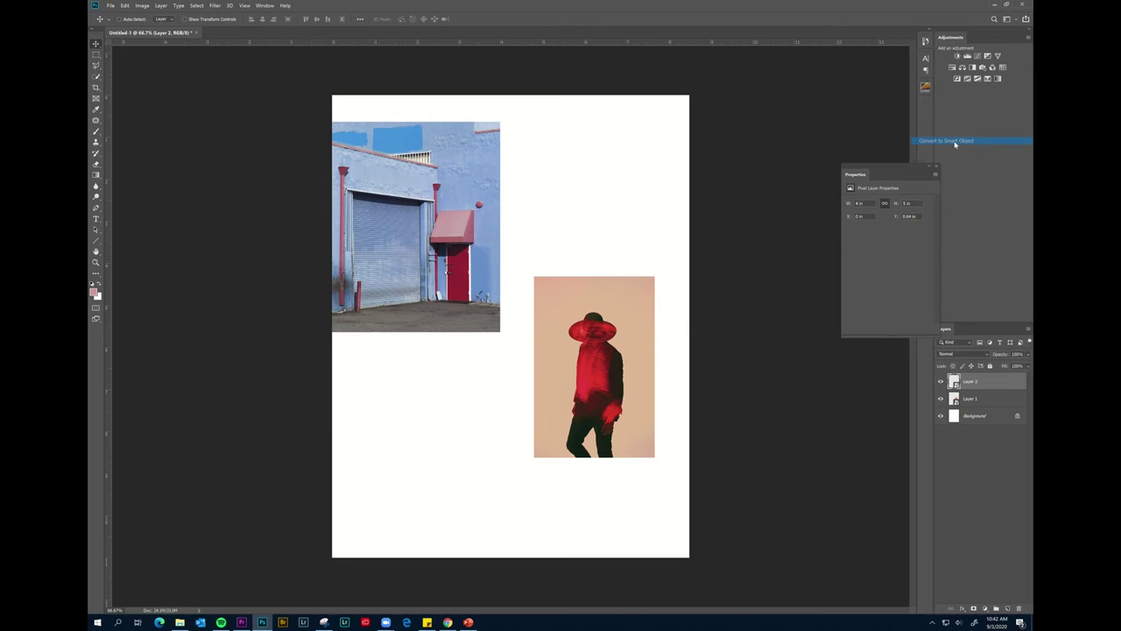
drag(487, 252, 487, 225)
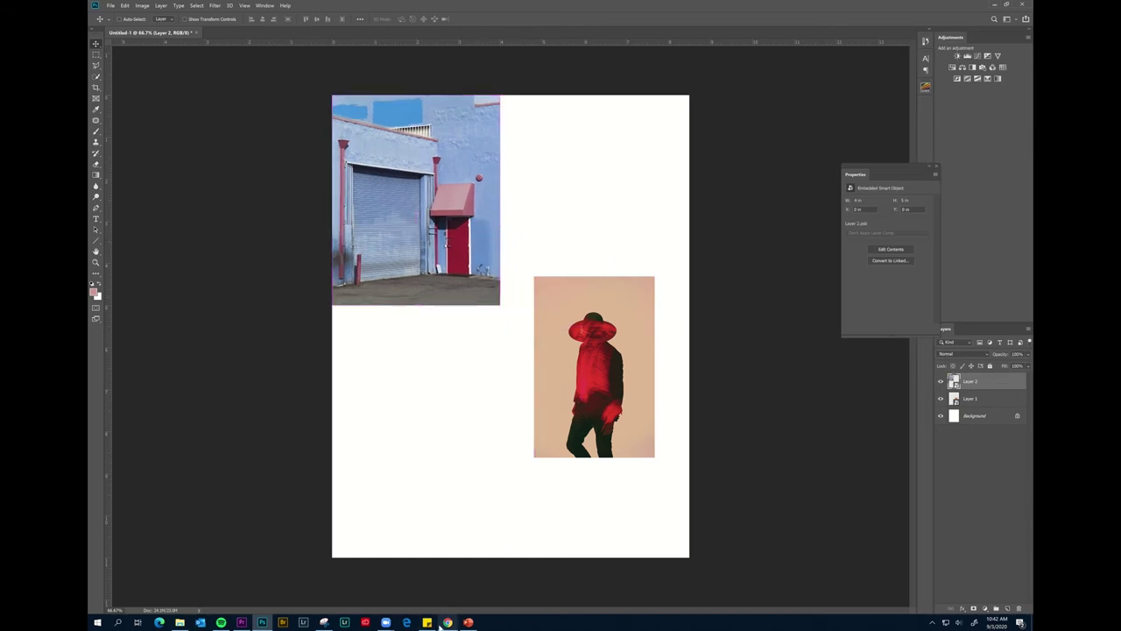
Step: Use File > Place Embedded to place the plant JPG from Downloads onto the page
click(111, 5)
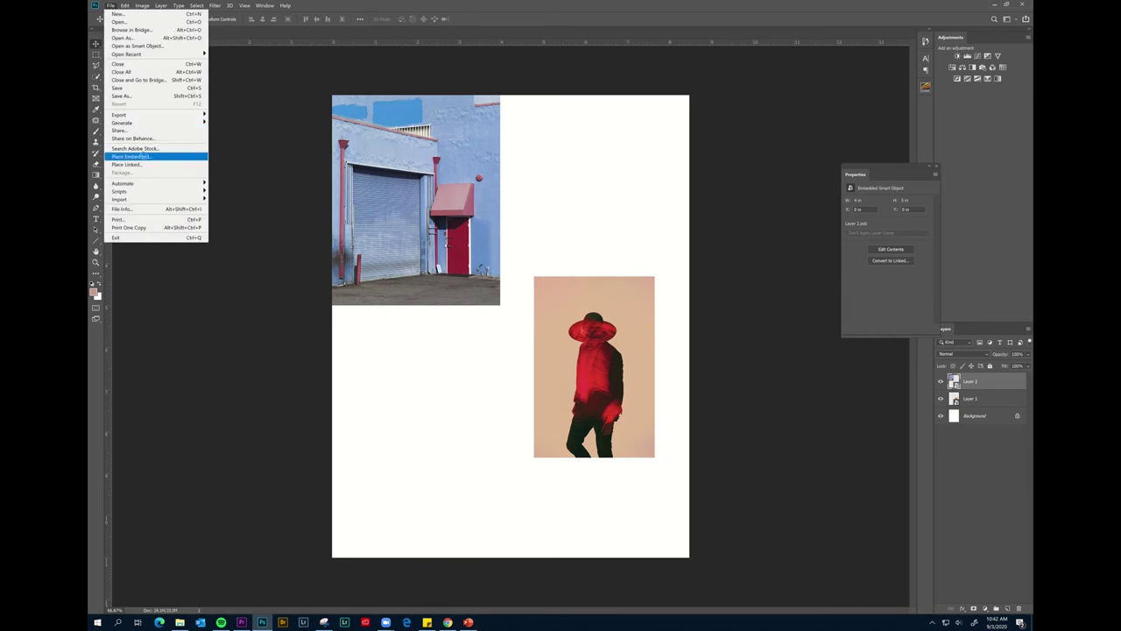
click(136, 155)
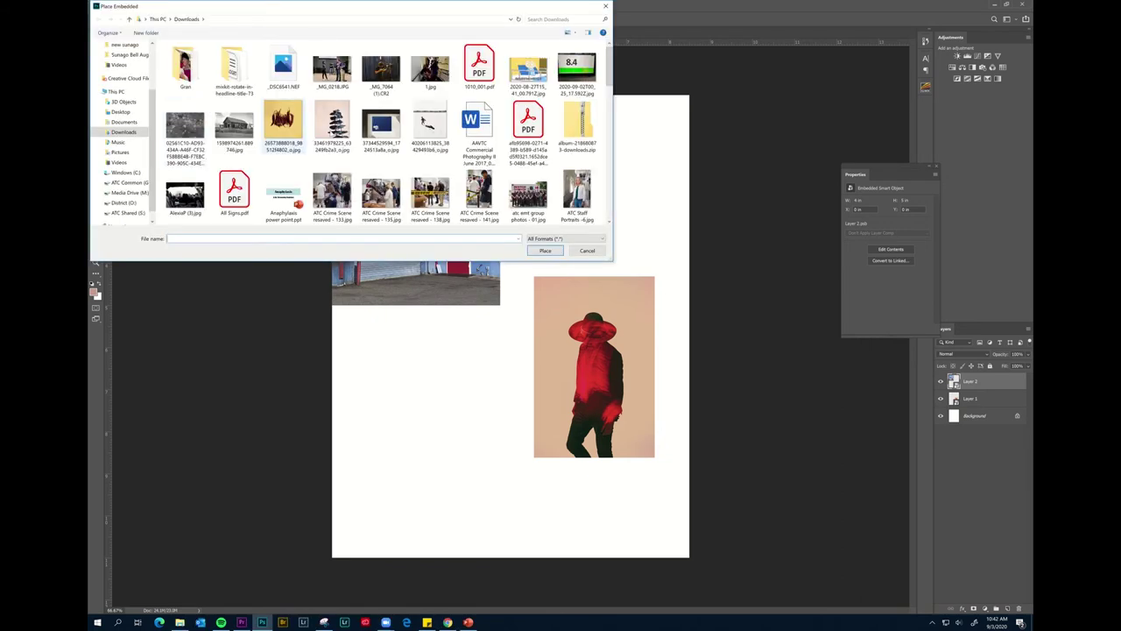
scroll(479, 188, down, 10)
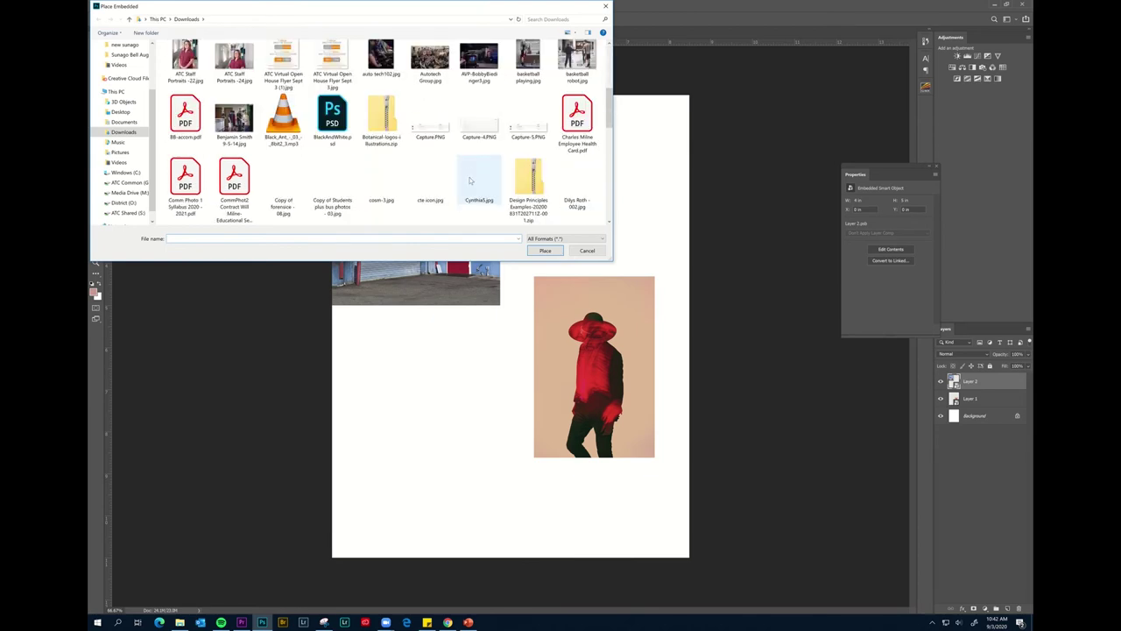
scroll(479, 188, up, 5)
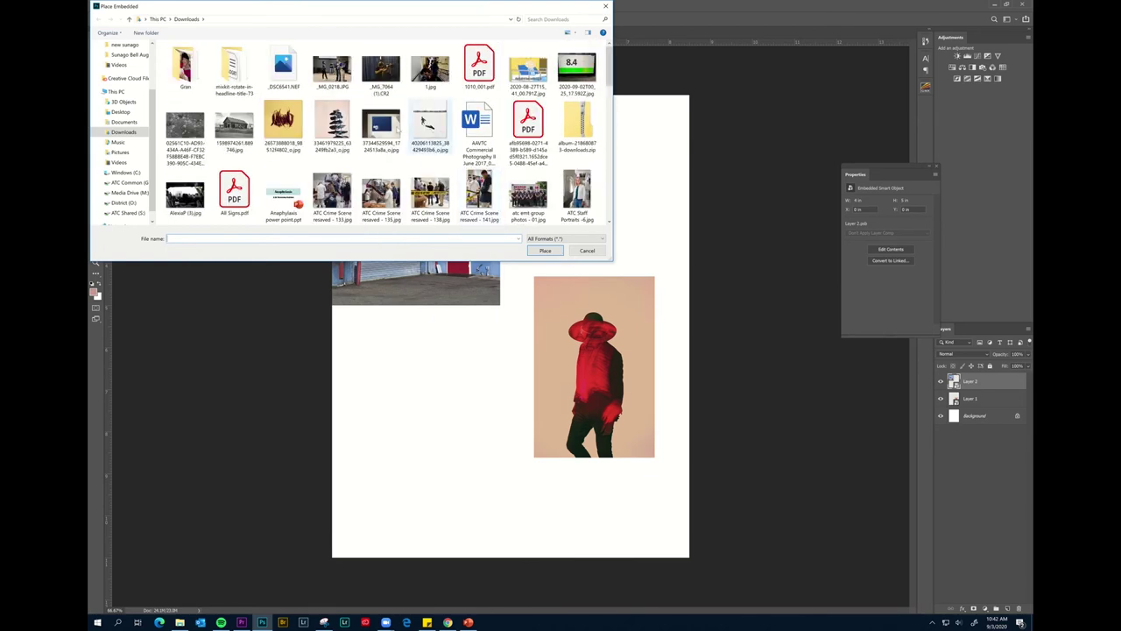
click(332, 125)
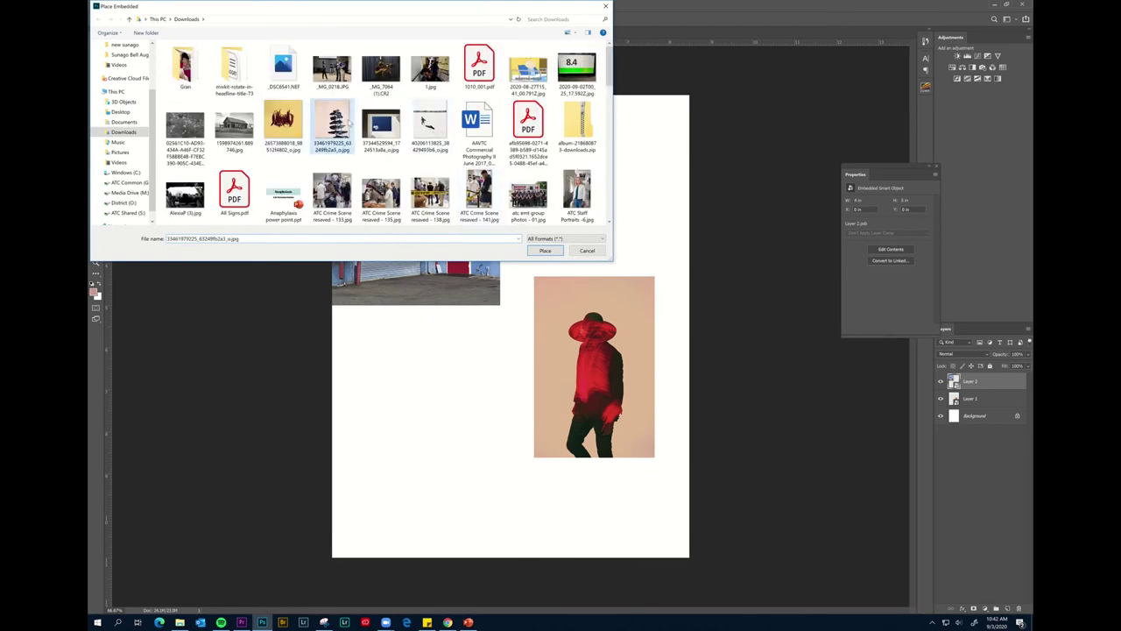
click(545, 251)
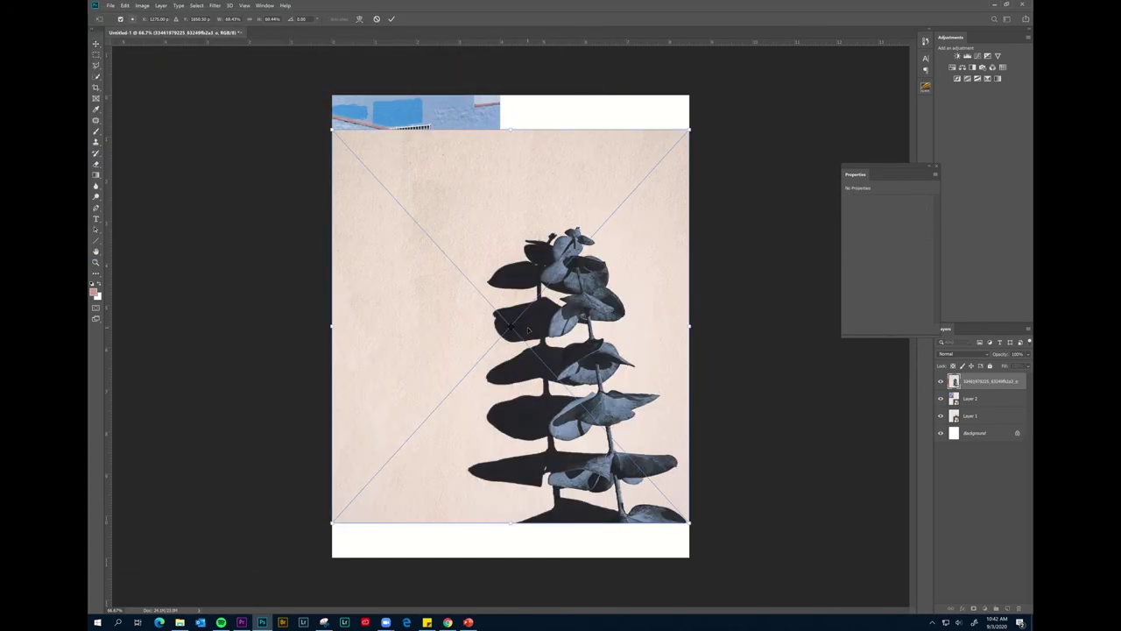
Step: Scale the plant photo under the building at matching width; move the red-hat photo top right
key(Return)
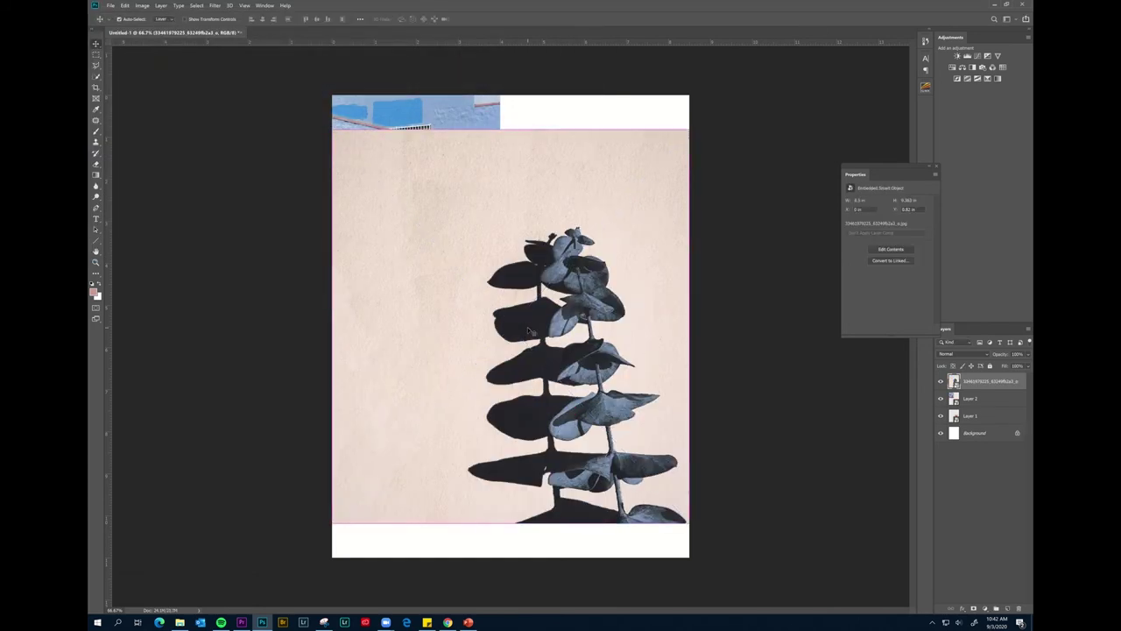
key(ctrl+t)
drag(690, 131, 489, 350)
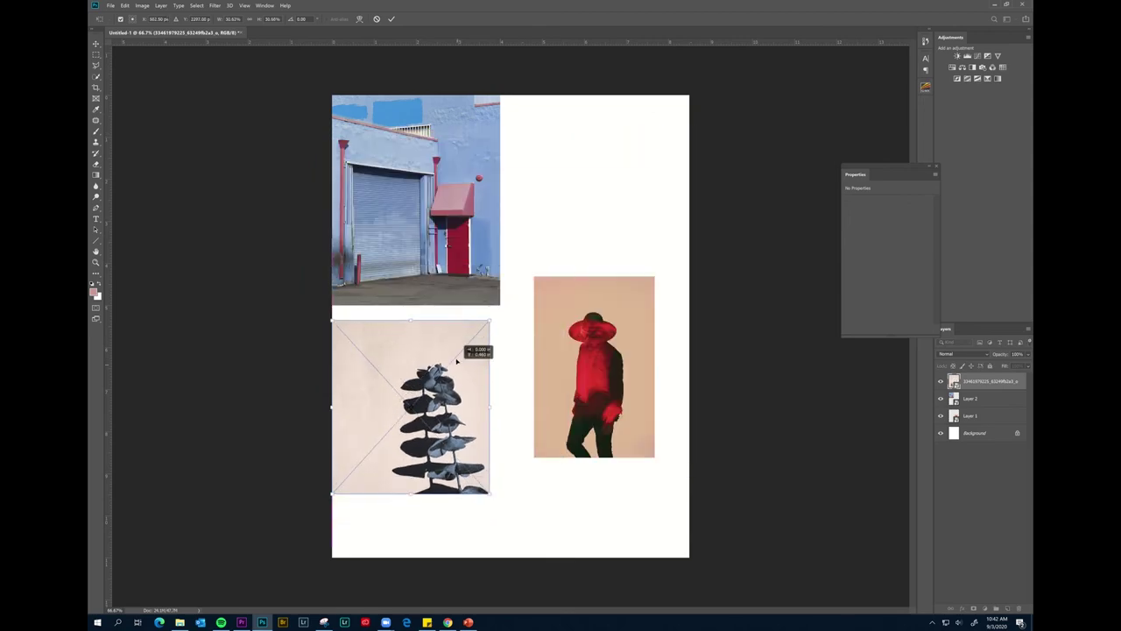
drag(457, 360, 456, 345)
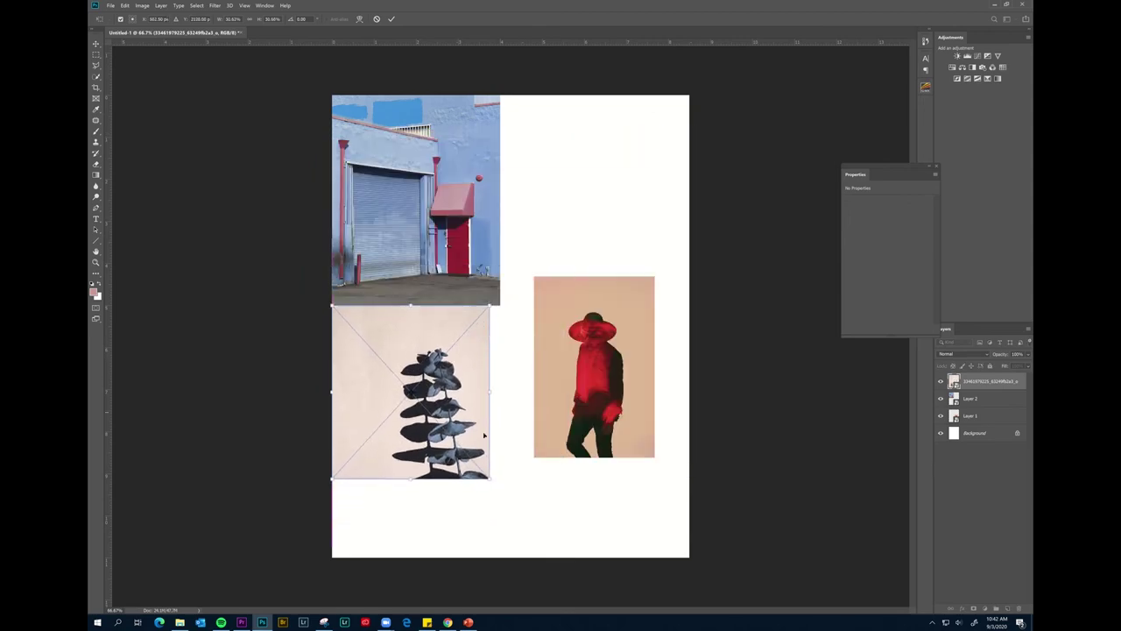
drag(492, 480, 503, 487)
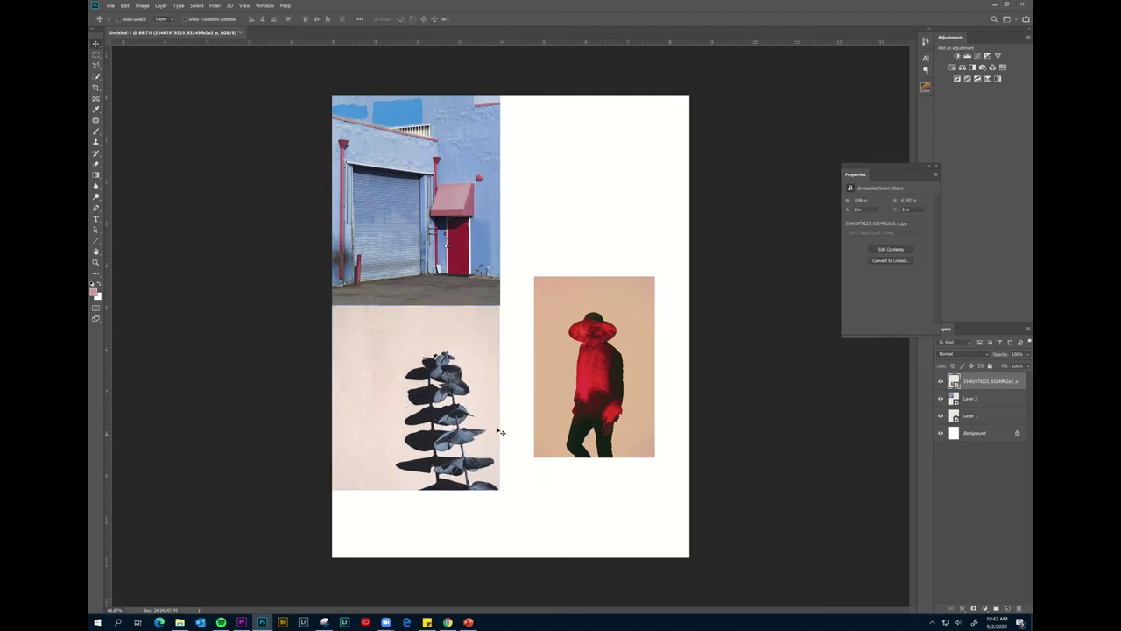
drag(500, 397, 501, 398)
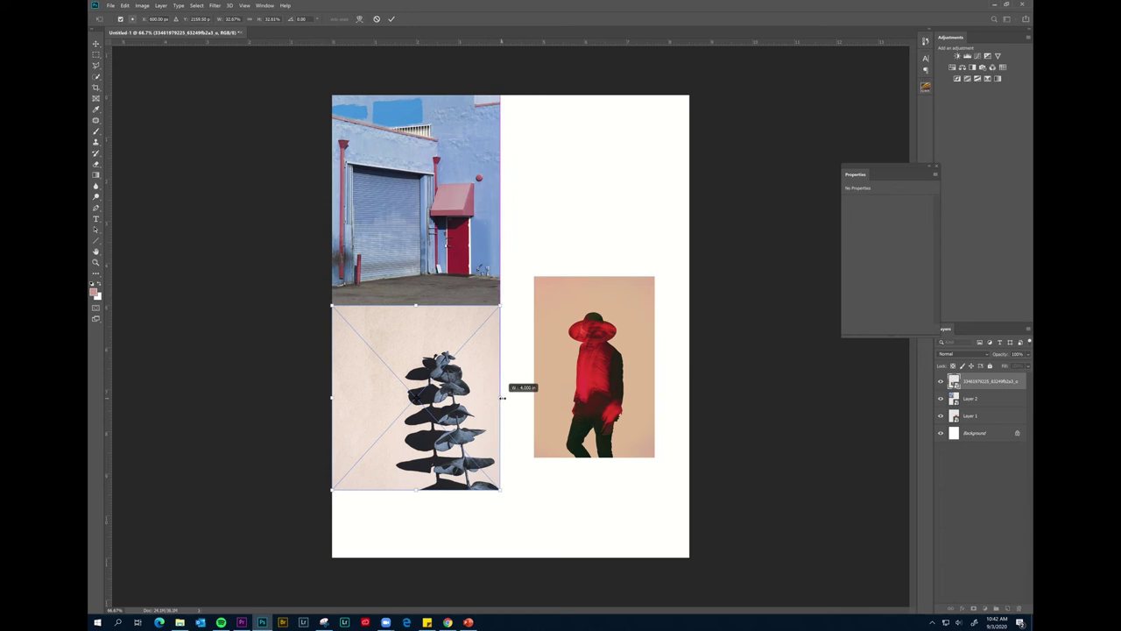
key(Return)
drag(567, 359, 601, 178)
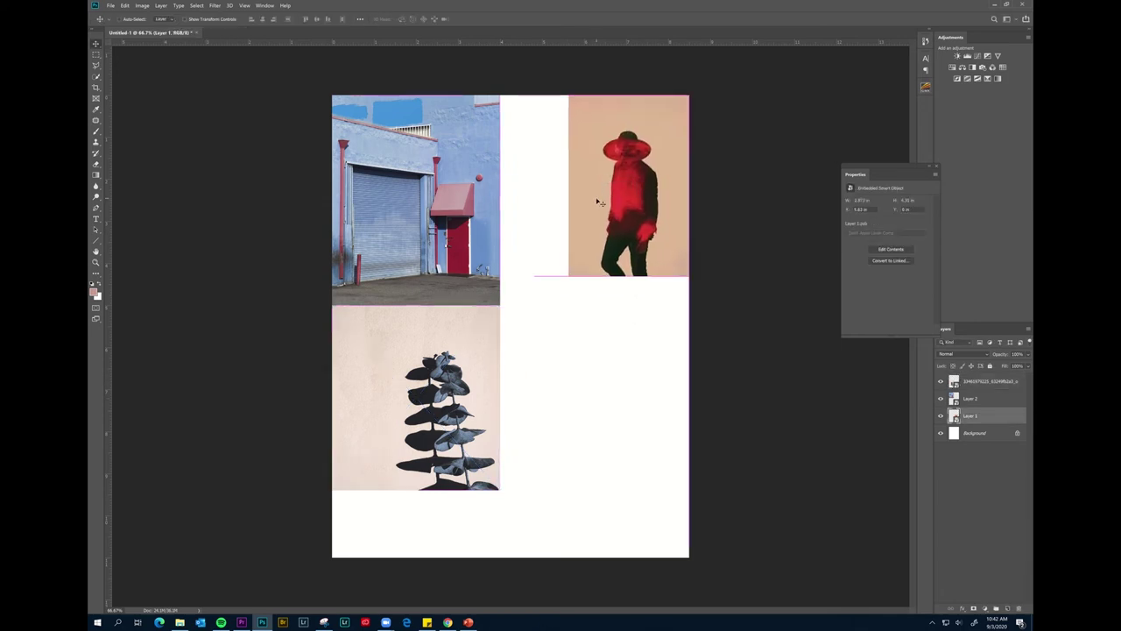
Step: Select the building and plant layers and shrink both photos together
click(475, 385)
shift+click(471, 289)
key(ctrl+t)
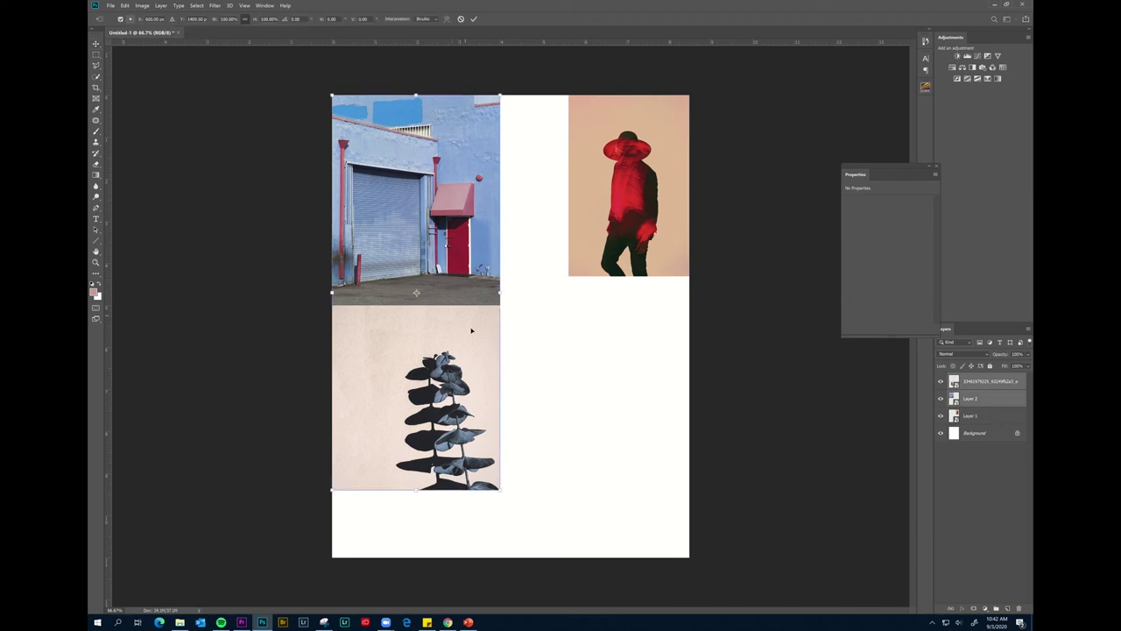
drag(503, 496, 434, 404)
key(Return)
Step: Place the red-hat photo below, widened to align, overlapping the plant and tilted about -24°
drag(650, 201, 365, 533)
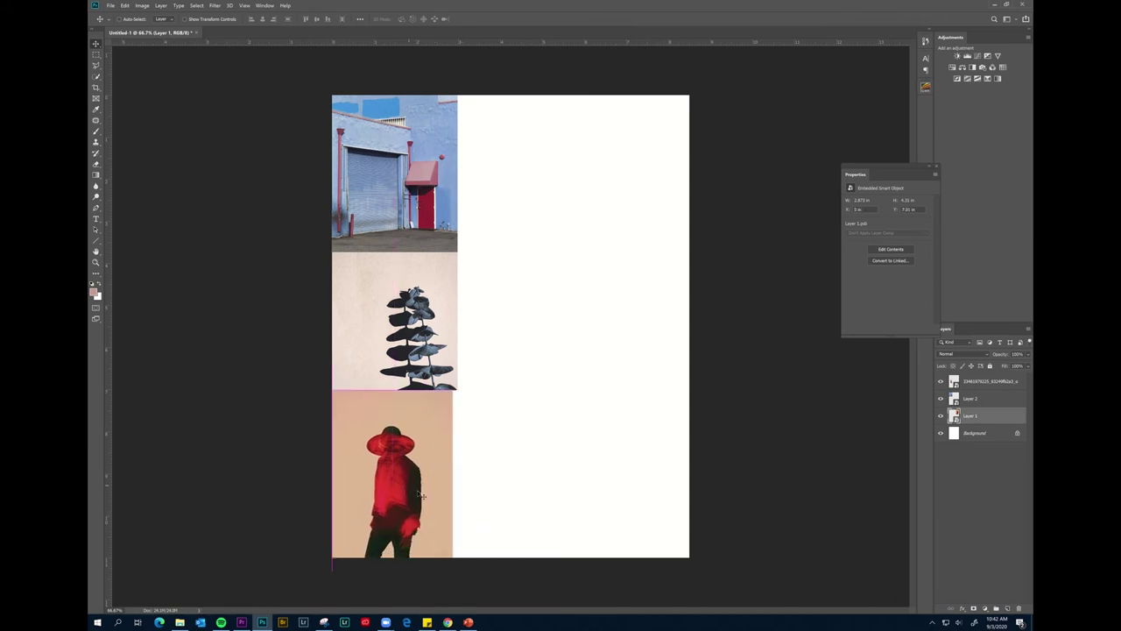
key(ctrl+t)
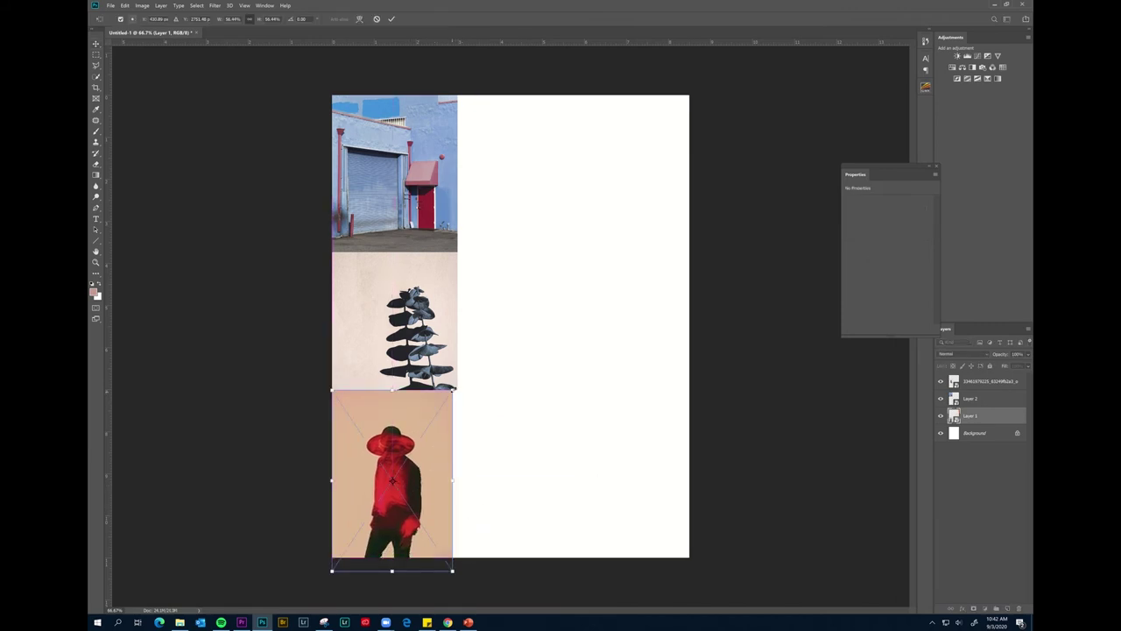
drag(454, 390, 457, 385)
key(Return)
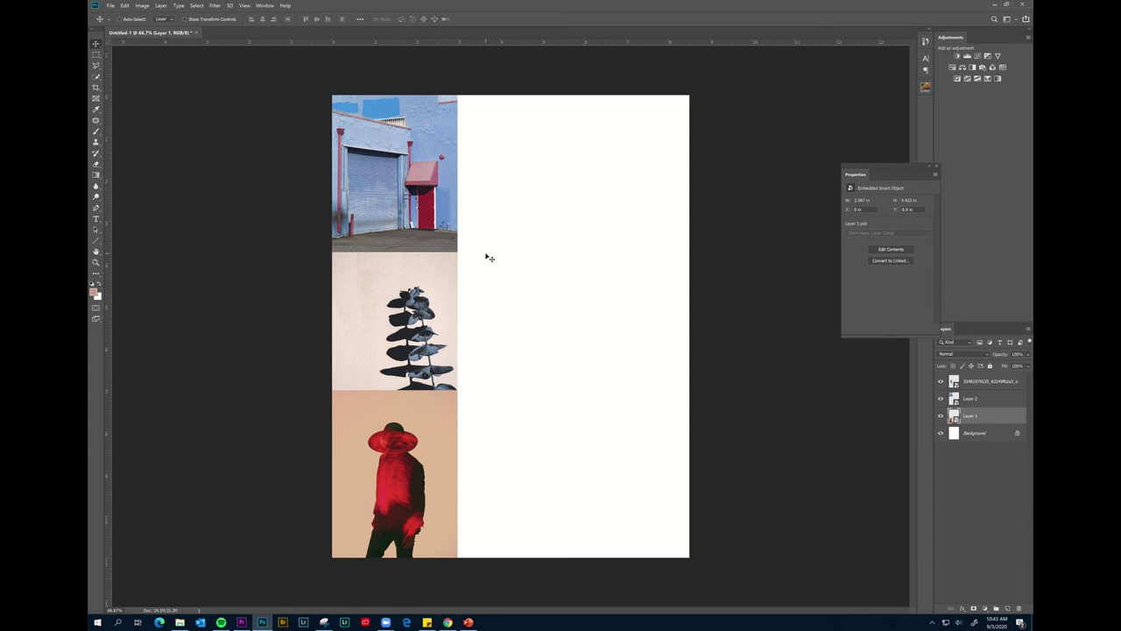
drag(442, 454, 543, 288)
key(ctrl+t)
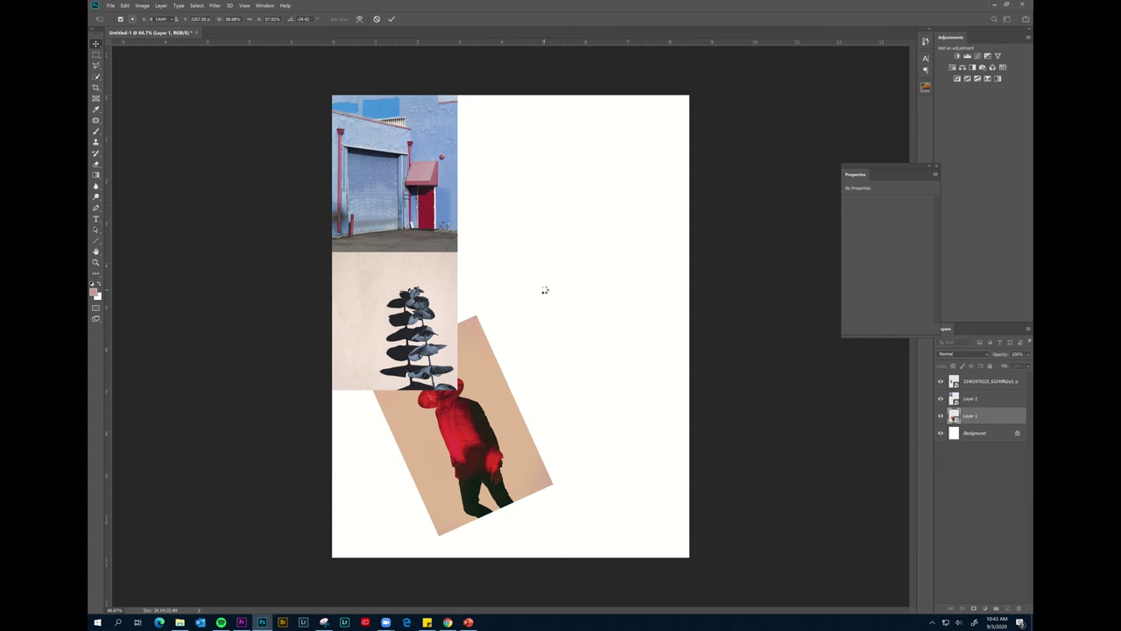
key(Return)
drag(798, 427, 807, 429)
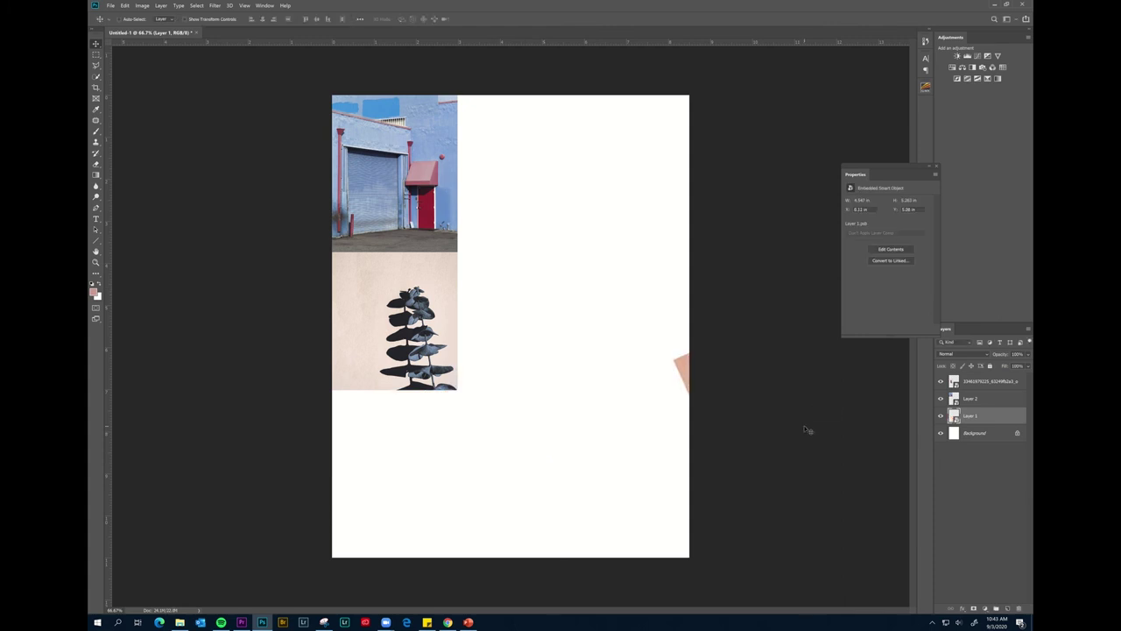
key(ctrl+z)
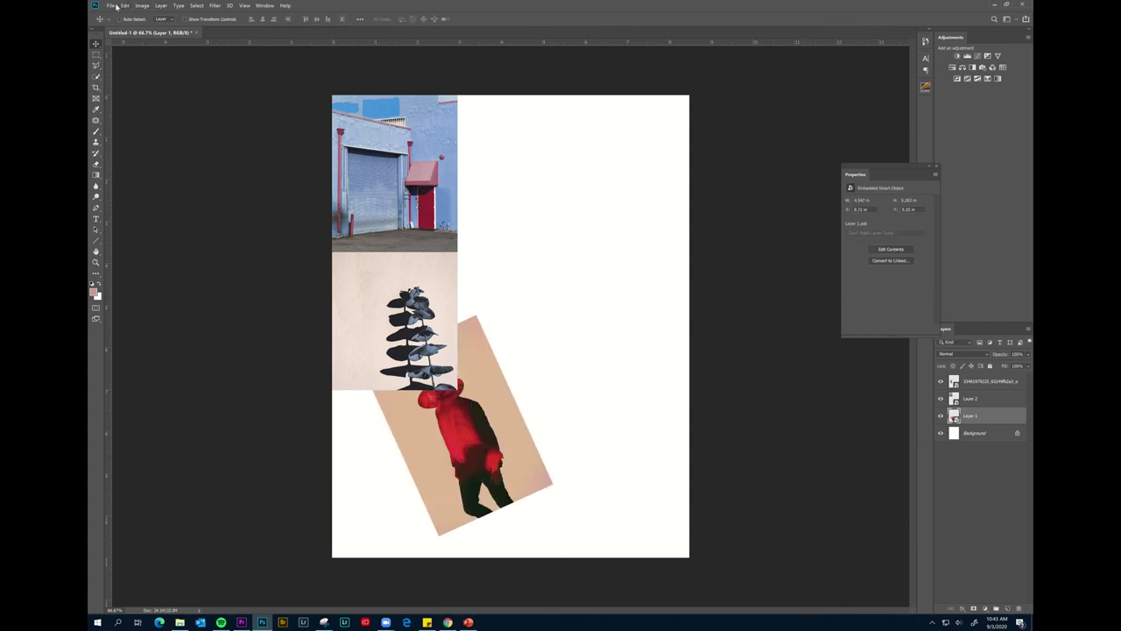
click(116, 7)
click(165, 97)
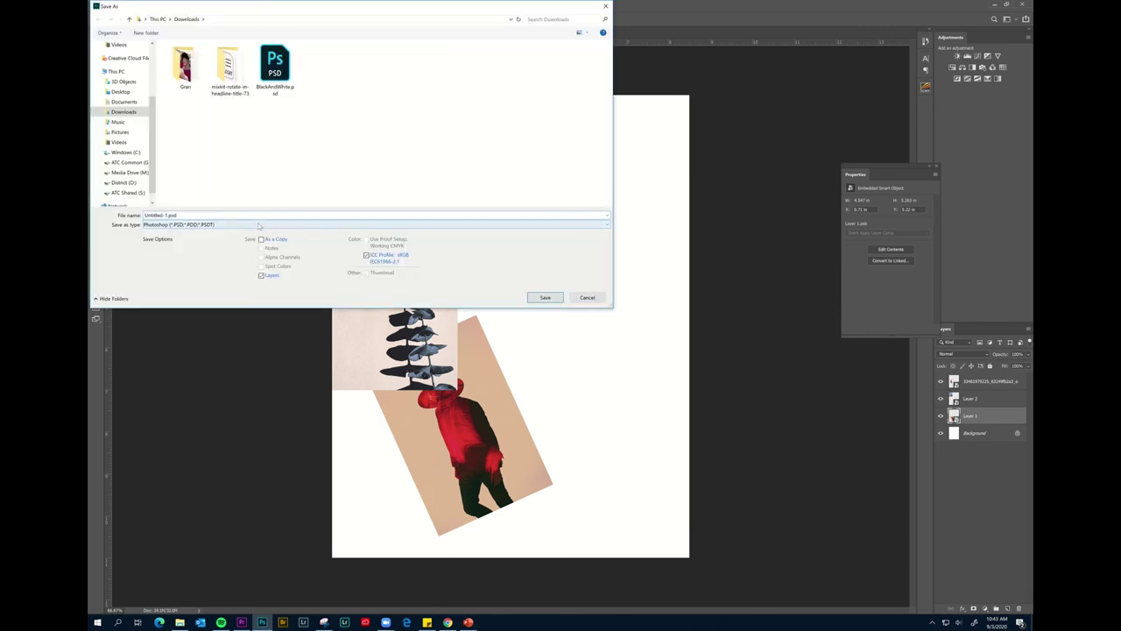
click(257, 224)
click(213, 291)
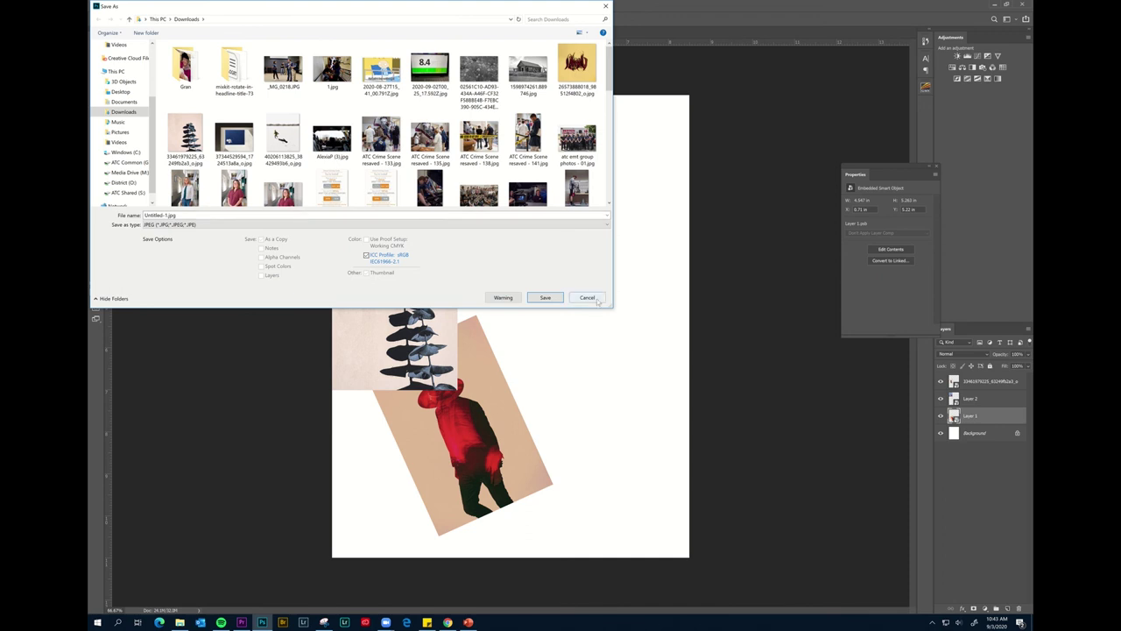
click(587, 298)
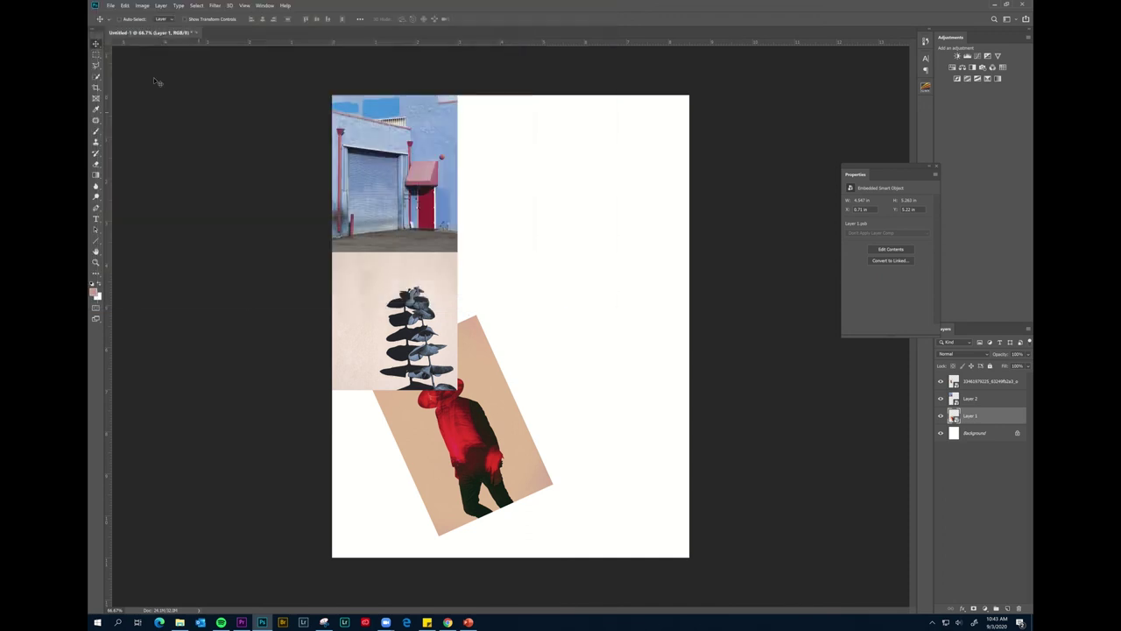
click(112, 5)
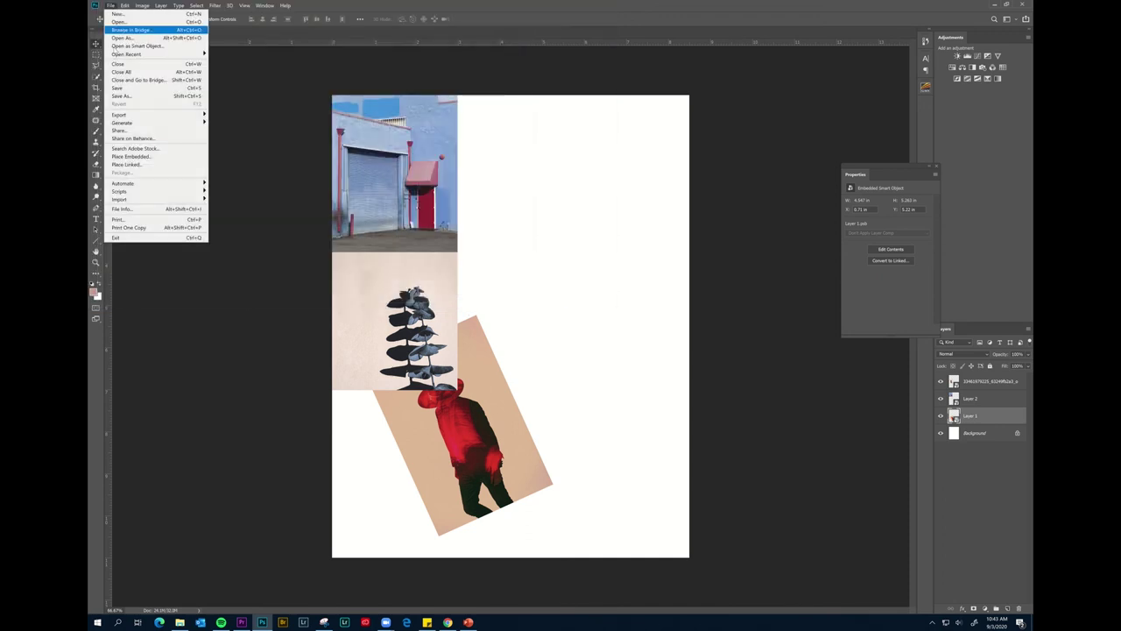
click(129, 98)
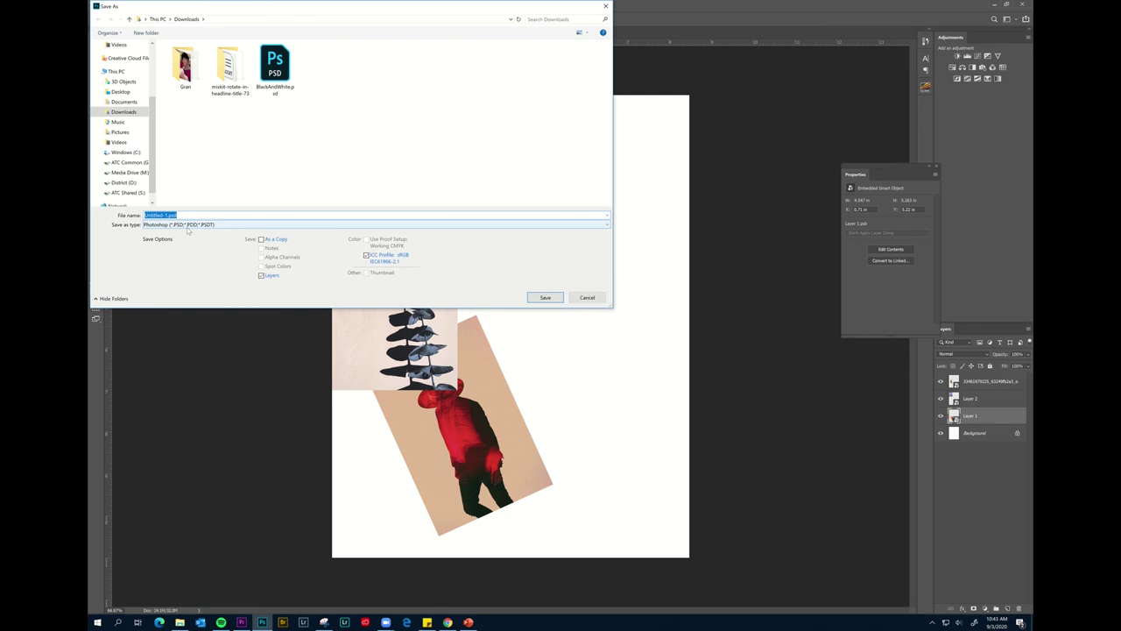
click(599, 300)
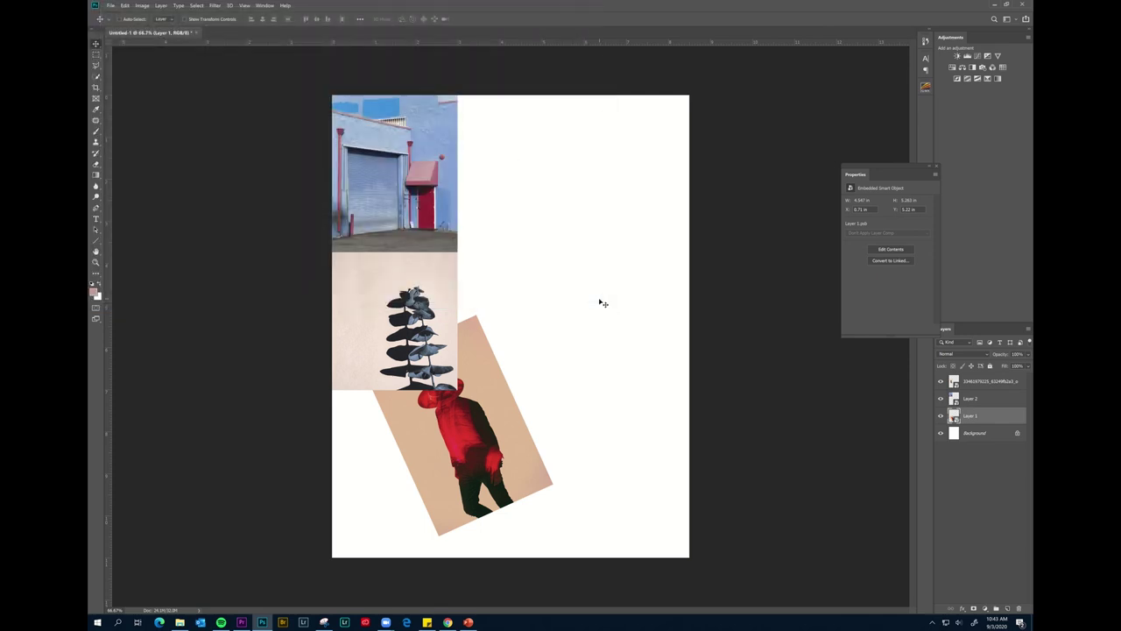